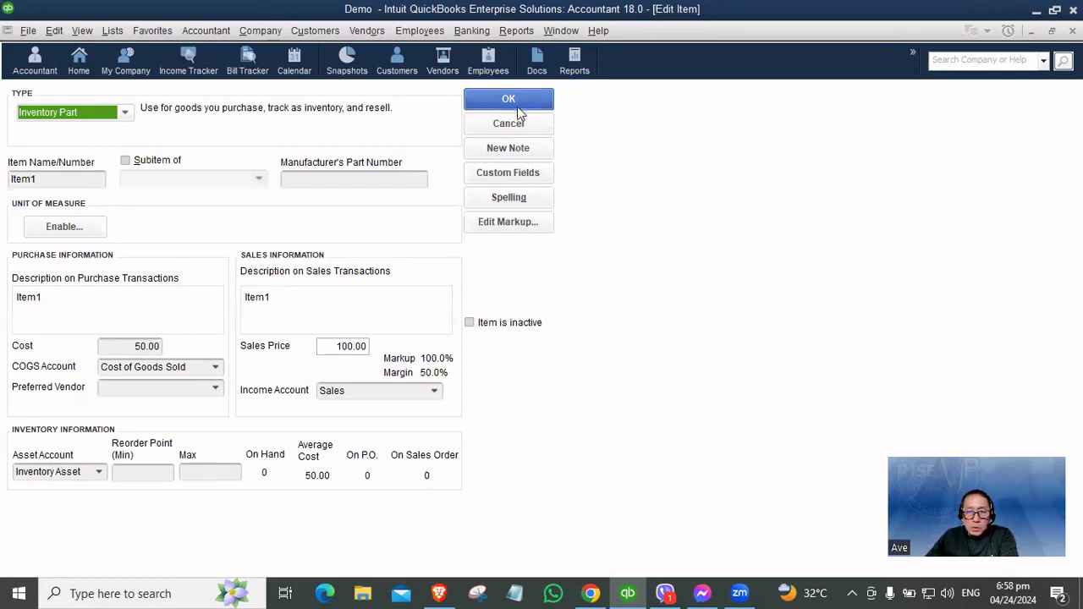
- Define a custom field for items labelled Sizes and enable its use
click(525, 175)
click(538, 292)
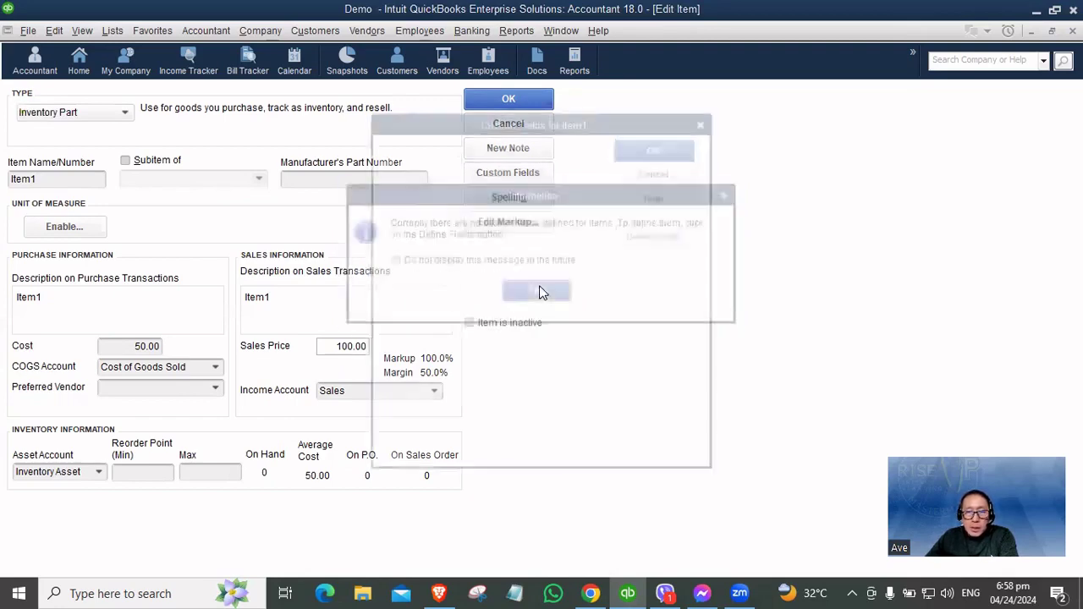
click(656, 236)
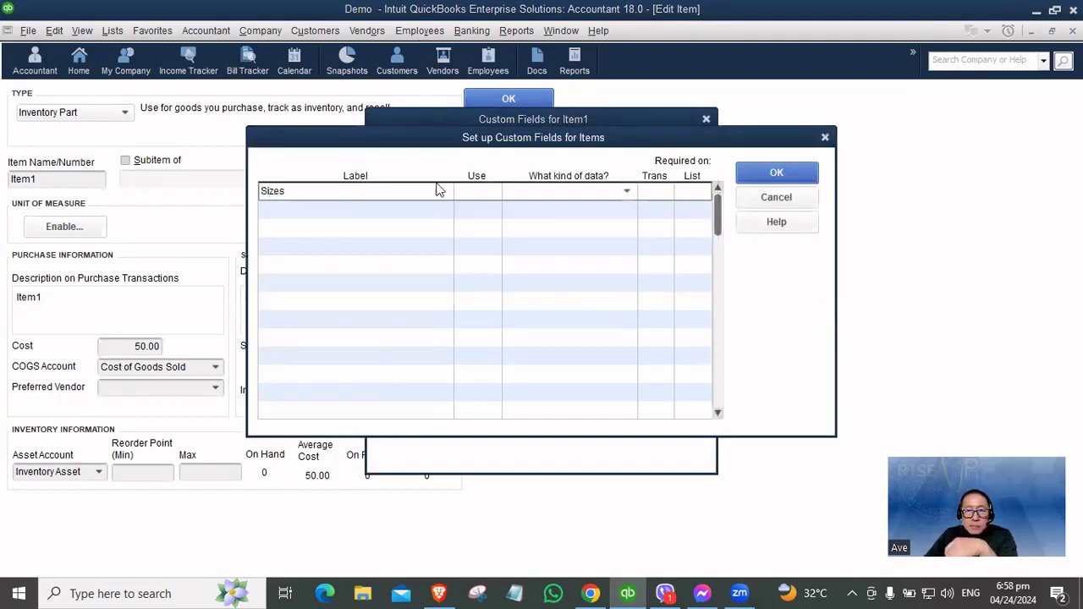
text(Sizes)
click(468, 192)
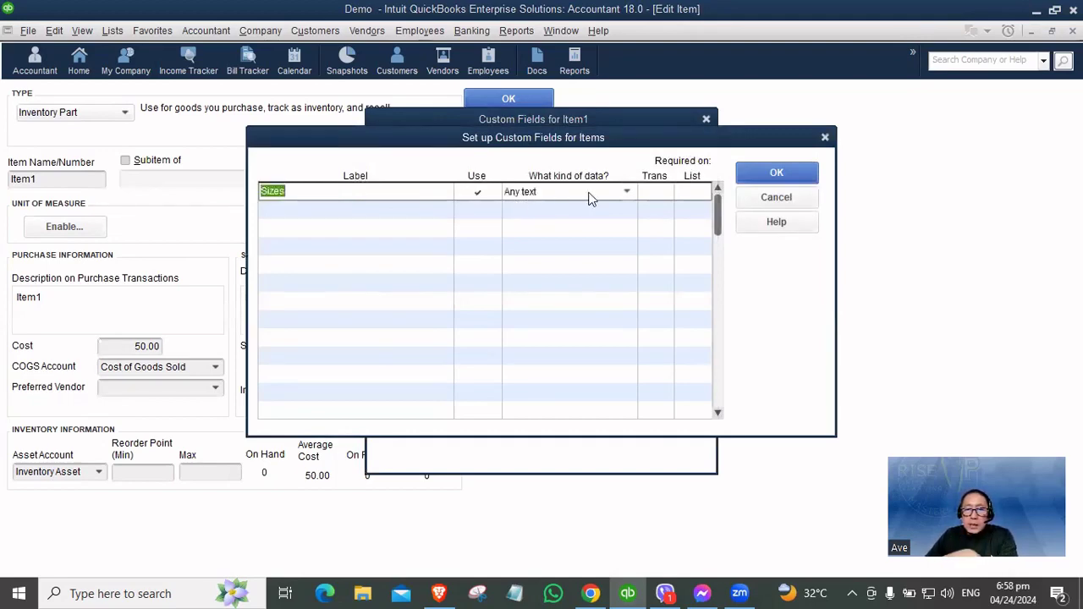
- Require the Sizes field on transactions and lists for the Inventory, Assembly, Part and Service item types
click(656, 192)
click(693, 192)
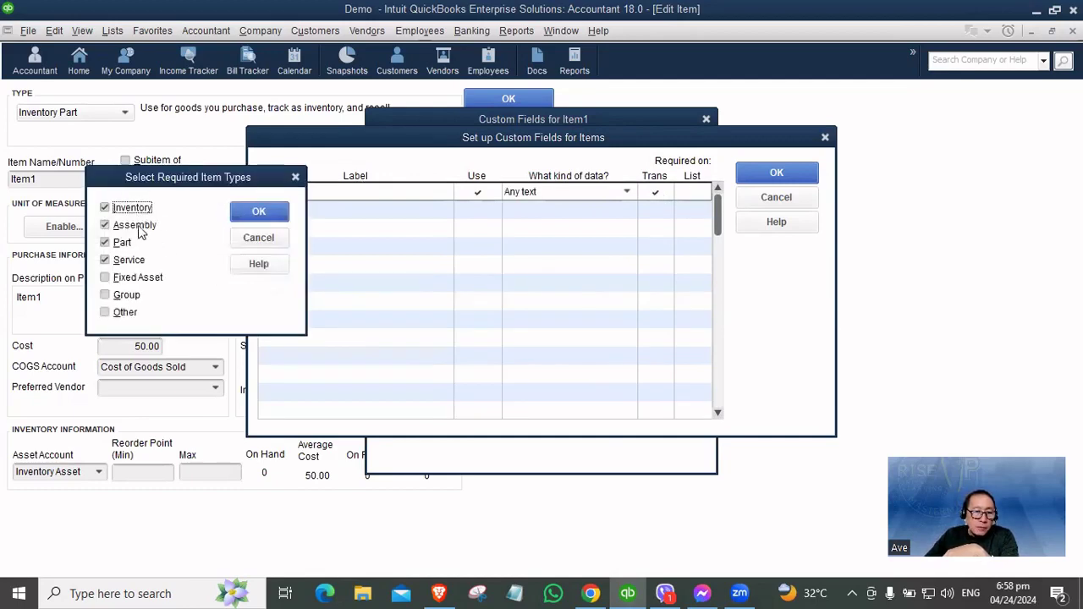
click(258, 212)
click(655, 192)
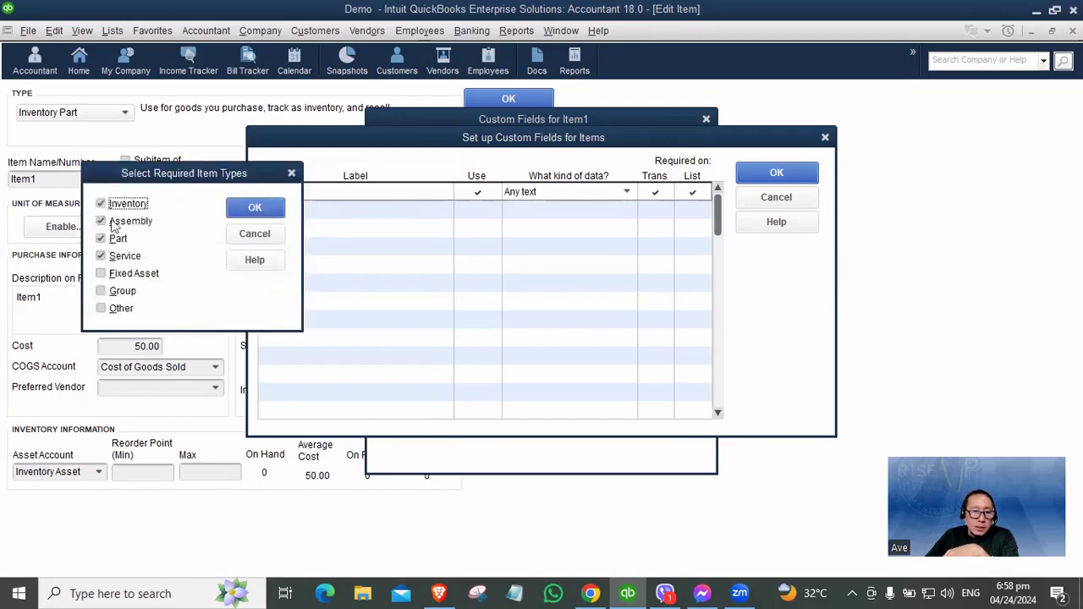
click(264, 211)
- Save the custom field setup and close the Item1 record with its changes kept
click(775, 174)
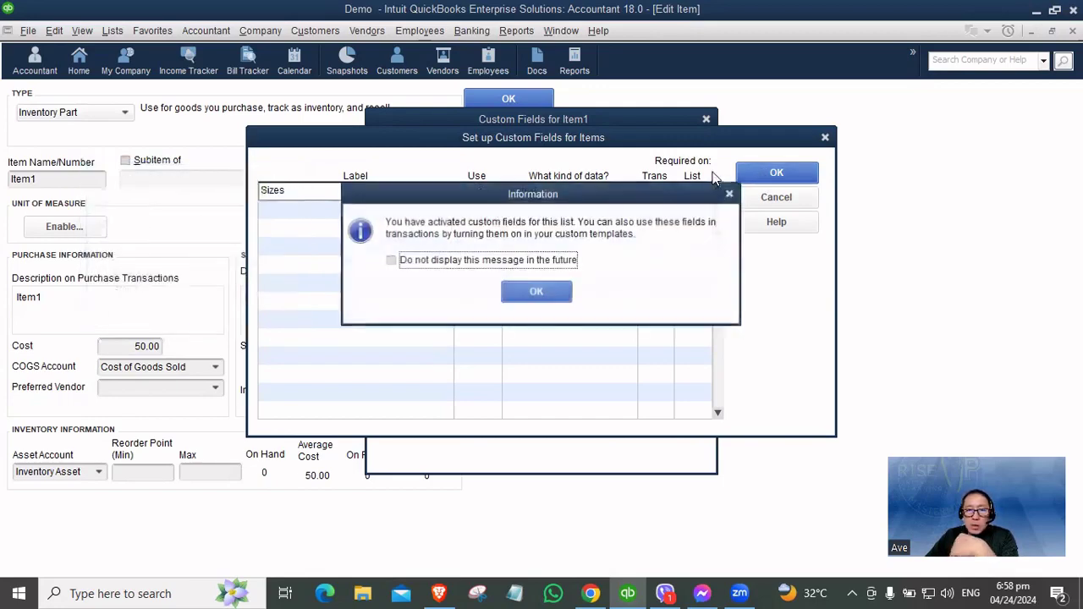
click(536, 294)
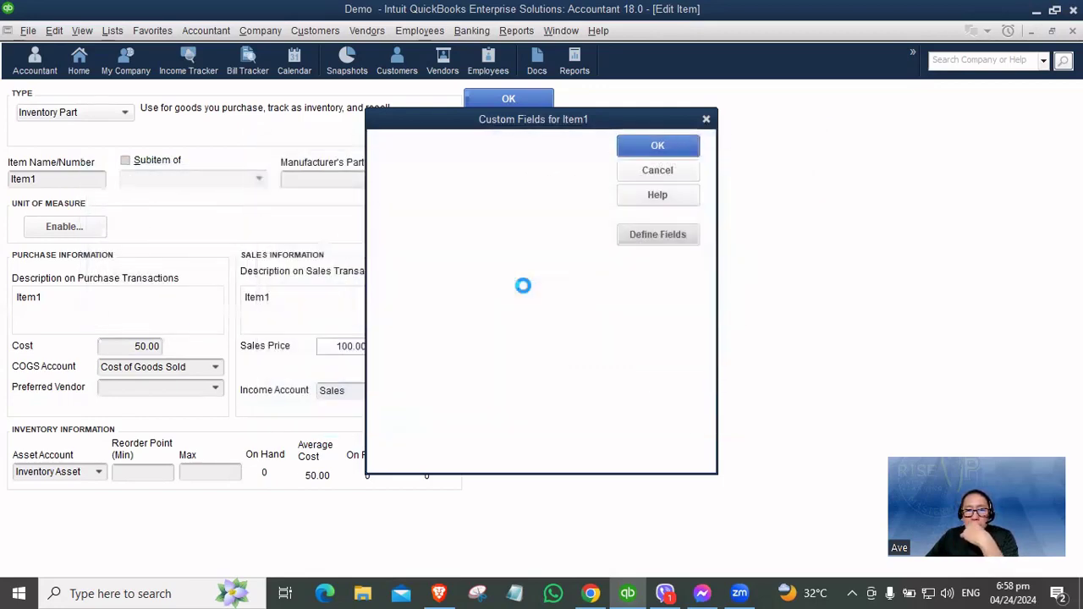
click(657, 145)
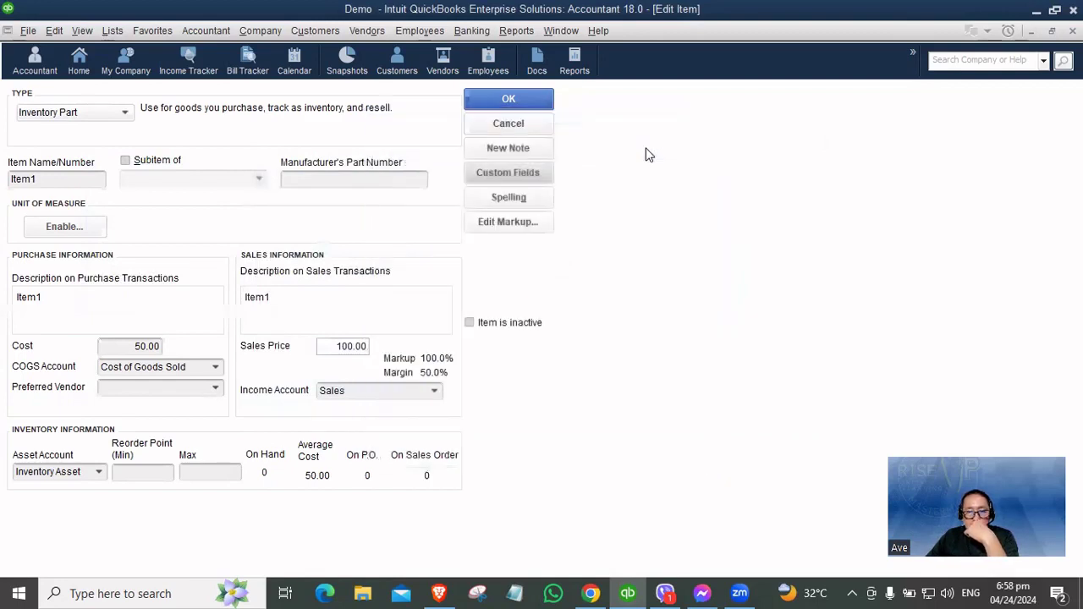
click(512, 99)
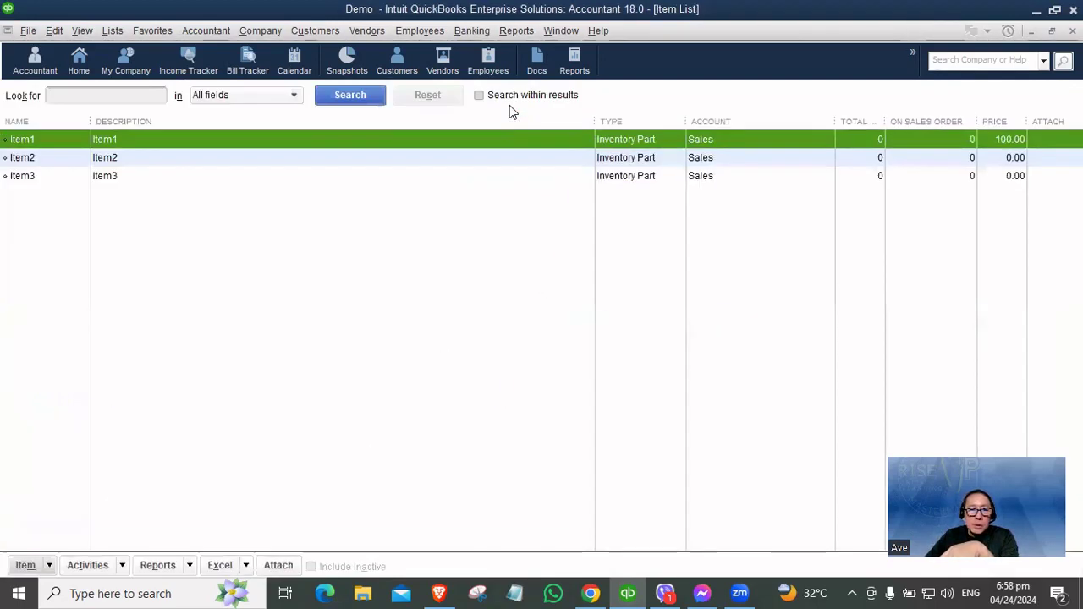
- Start a new vendor bill and quick-add Ven1 as its vendor
click(81, 59)
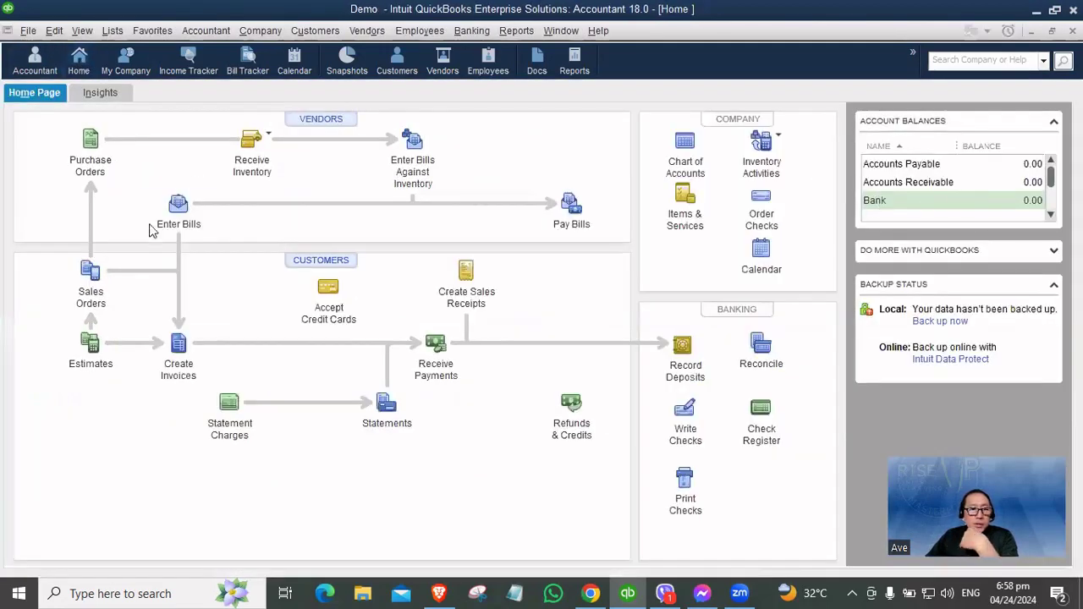
click(176, 205)
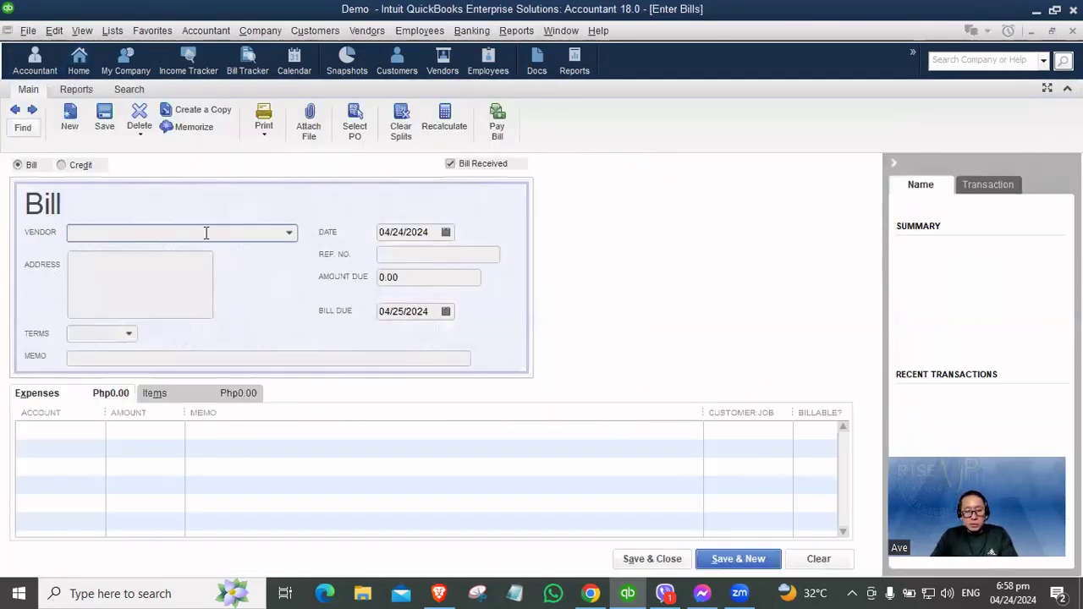
text(Ven1)
key(Tab)
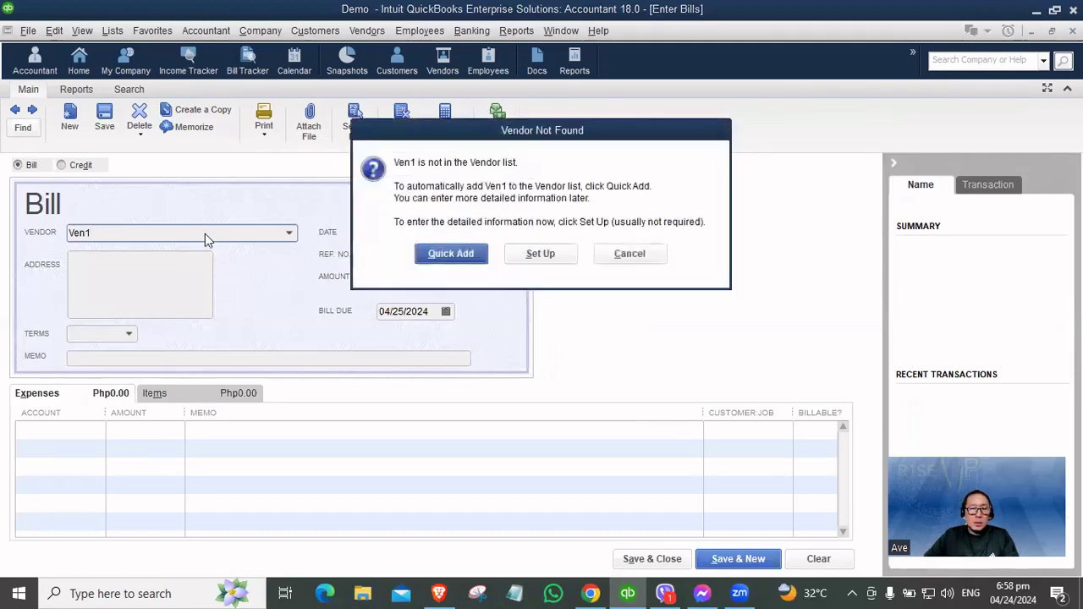
click(452, 254)
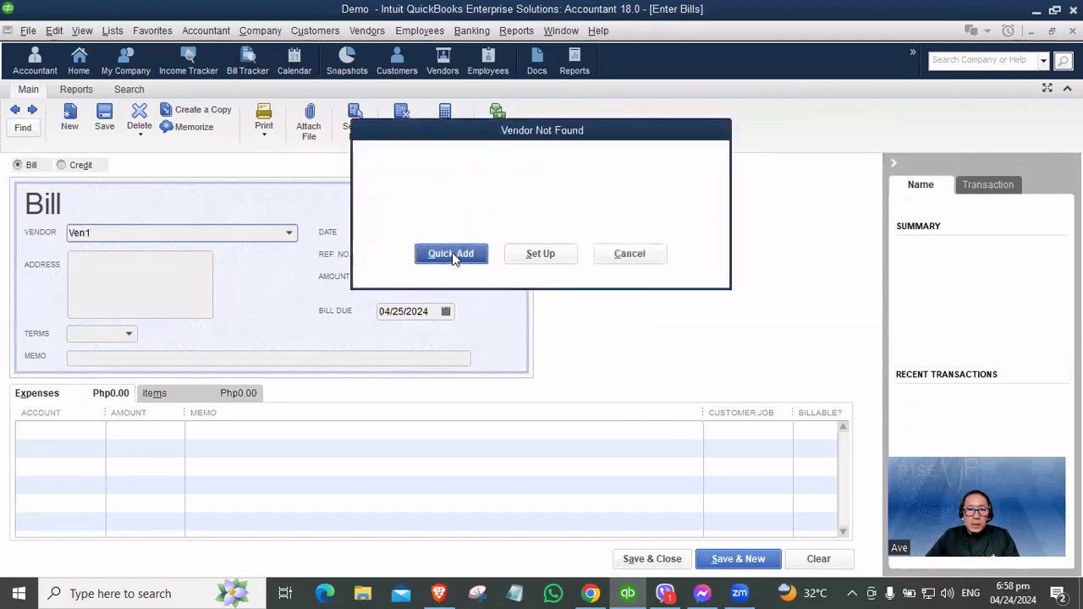
- Customize the columns of the bill's item table to include Sizes
click(165, 394)
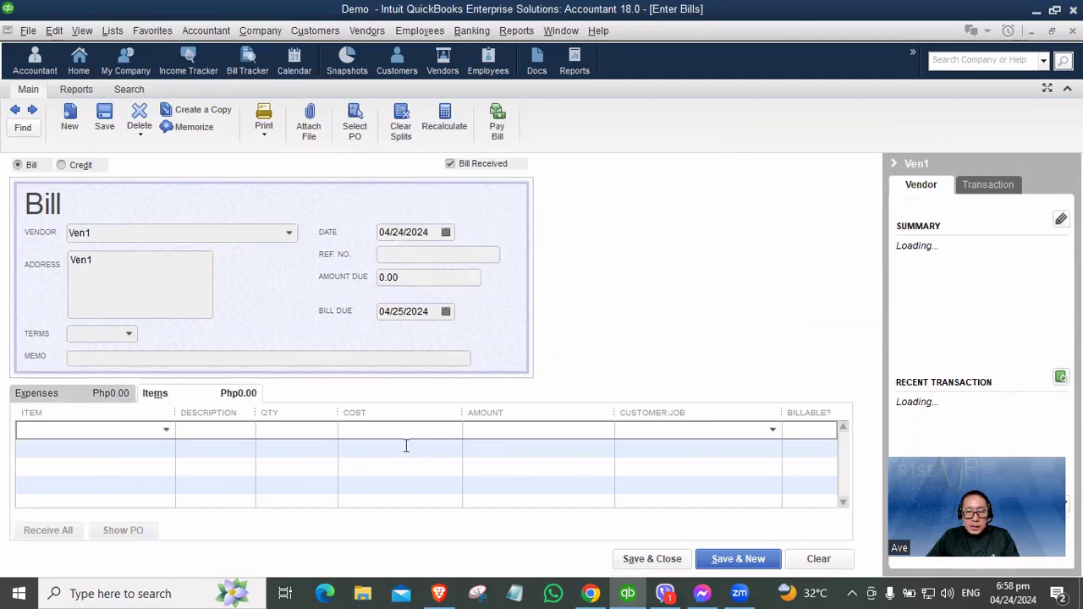
right_click(390, 467)
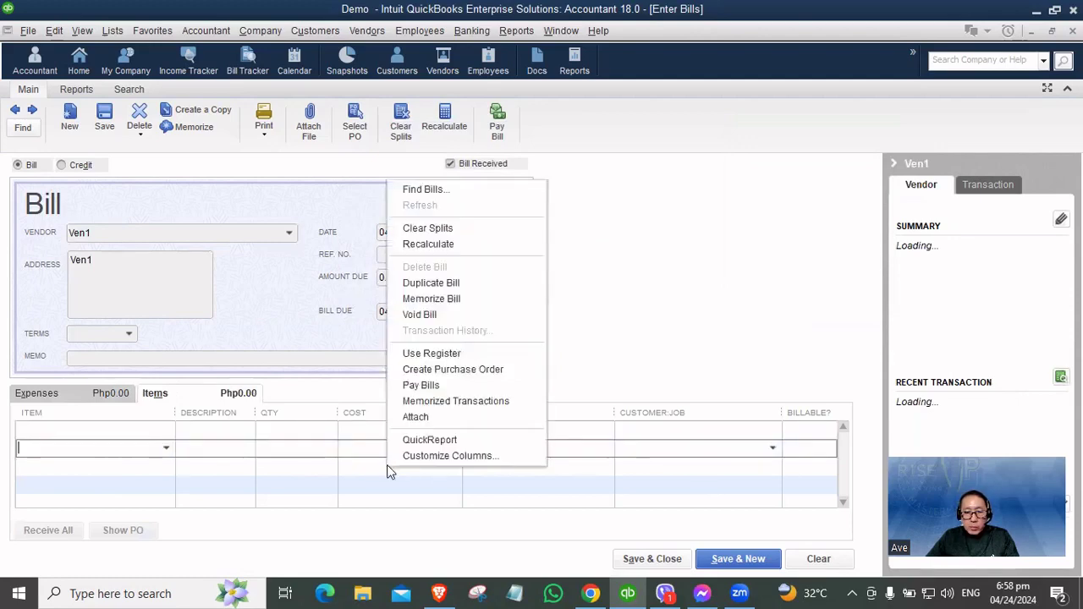
click(416, 457)
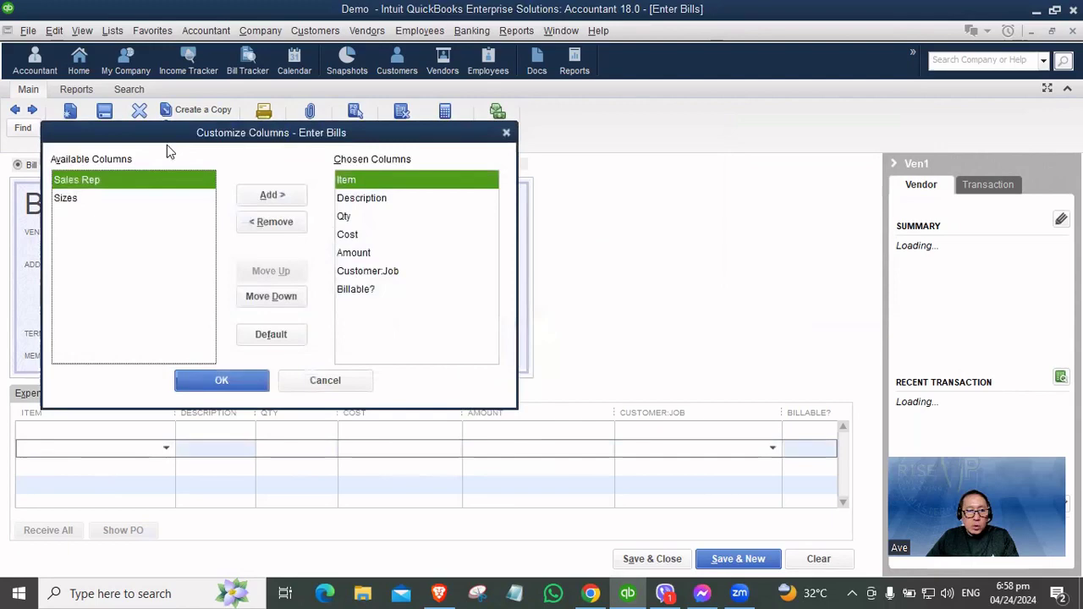
click(73, 200)
click(272, 196)
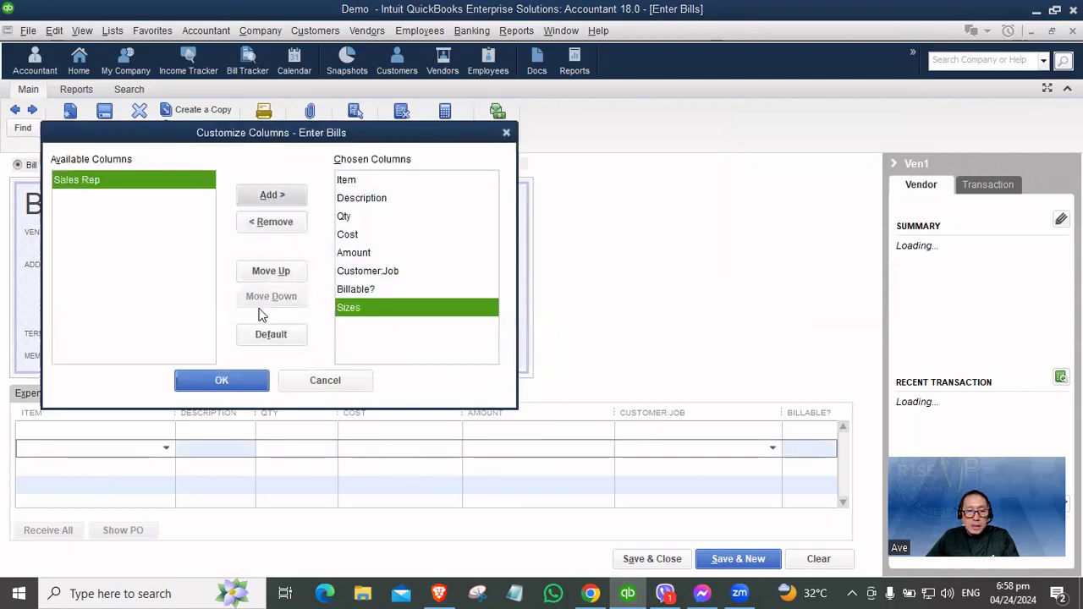
- Place the Sizes column between Description and Qty and apply the column layout
click(275, 280)
click(274, 274)
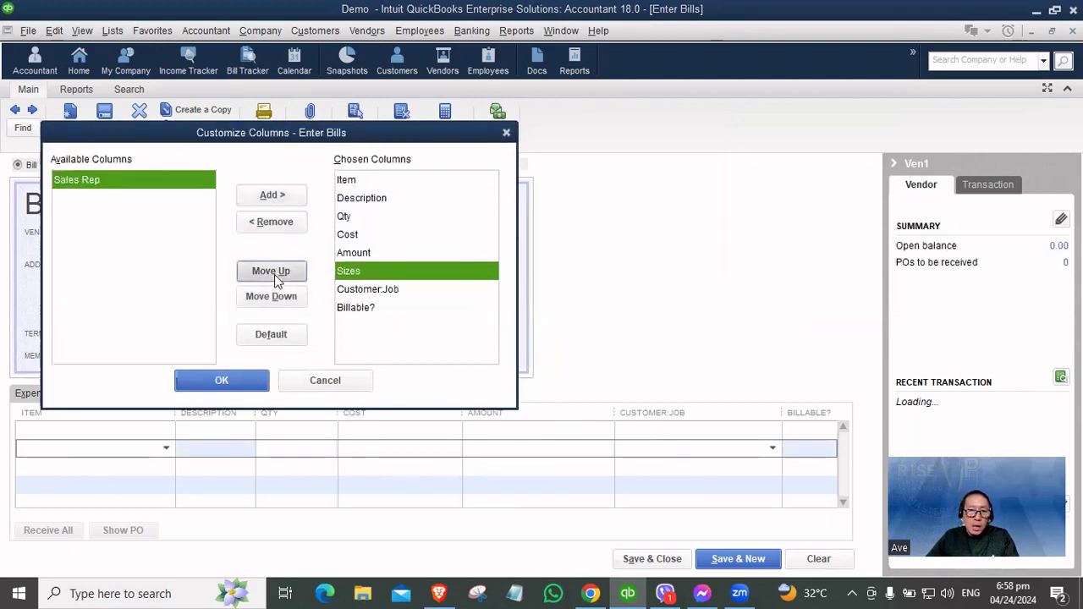
click(274, 274)
click(274, 274)
click(274, 274)
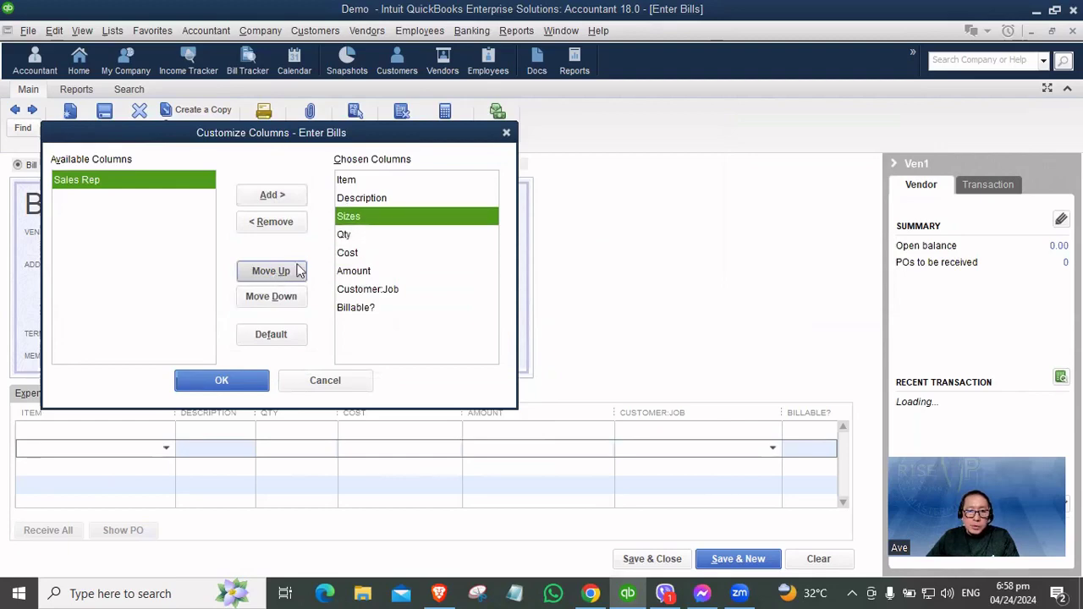
click(227, 380)
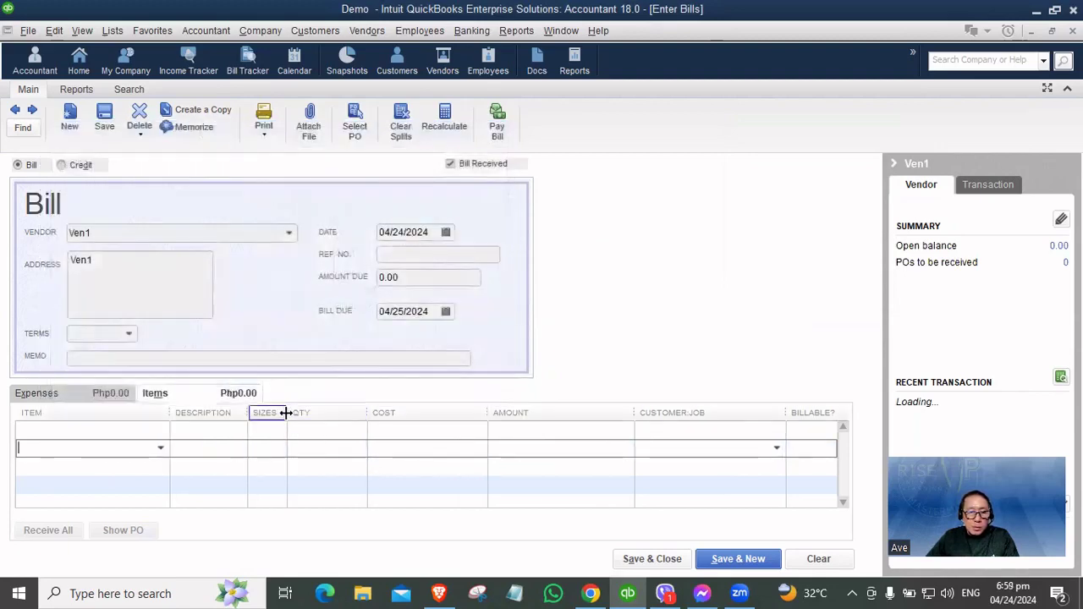
- Enter Item1, Item2 and Item3 on the first three item lines of the bill
click(138, 435)
click(138, 435)
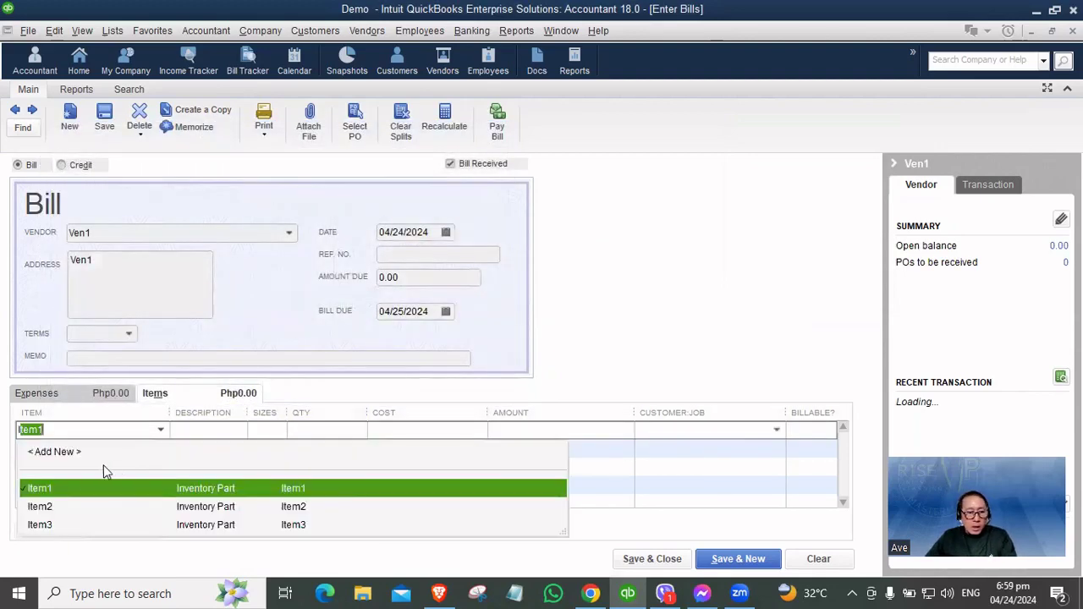
click(80, 487)
click(88, 447)
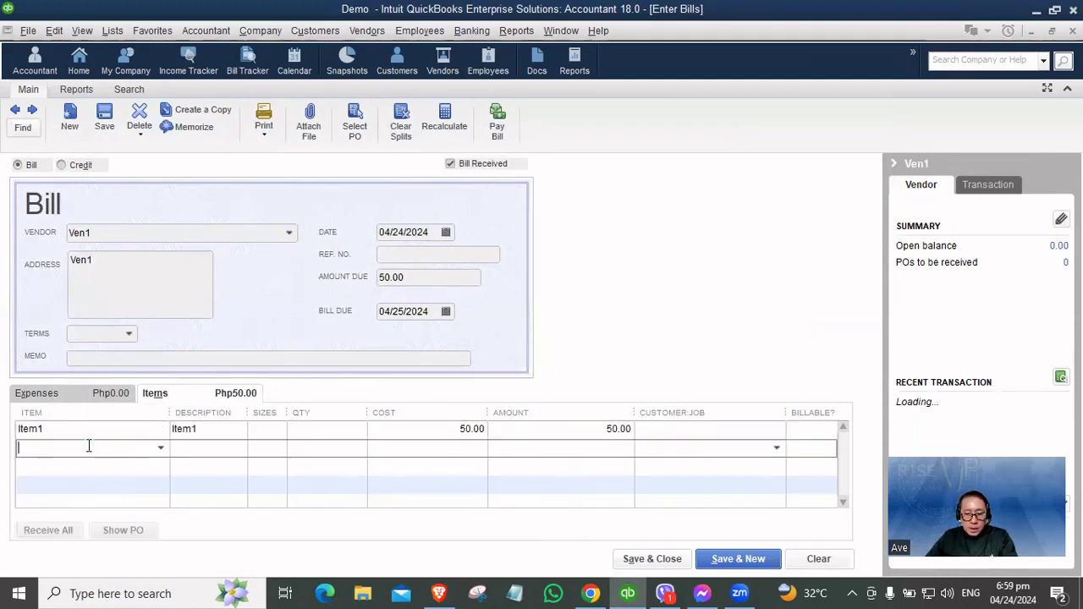
click(88, 448)
click(68, 524)
click(73, 472)
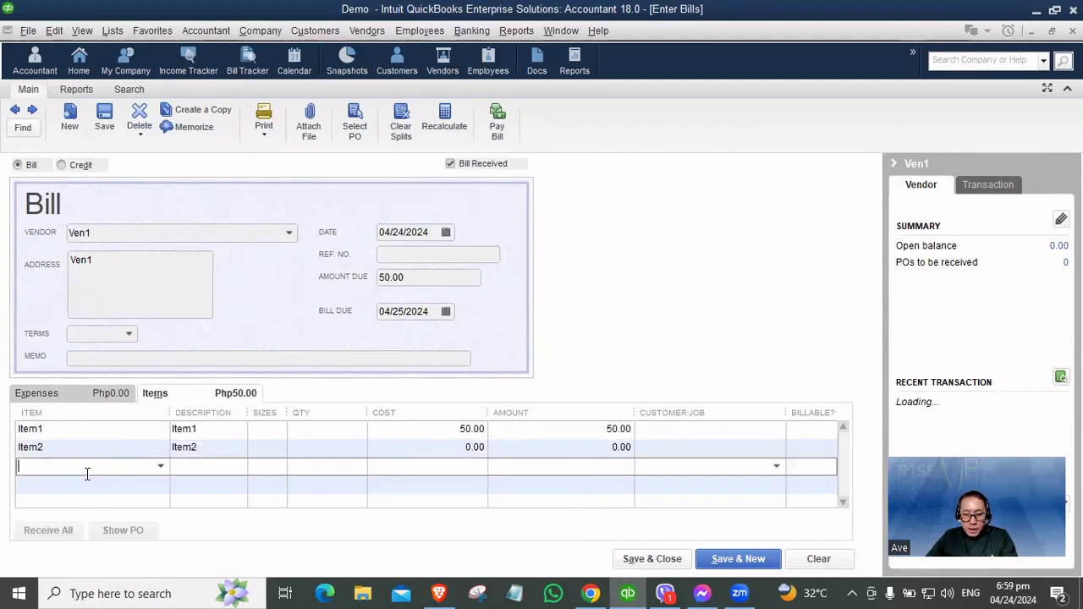
click(73, 470)
click(73, 562)
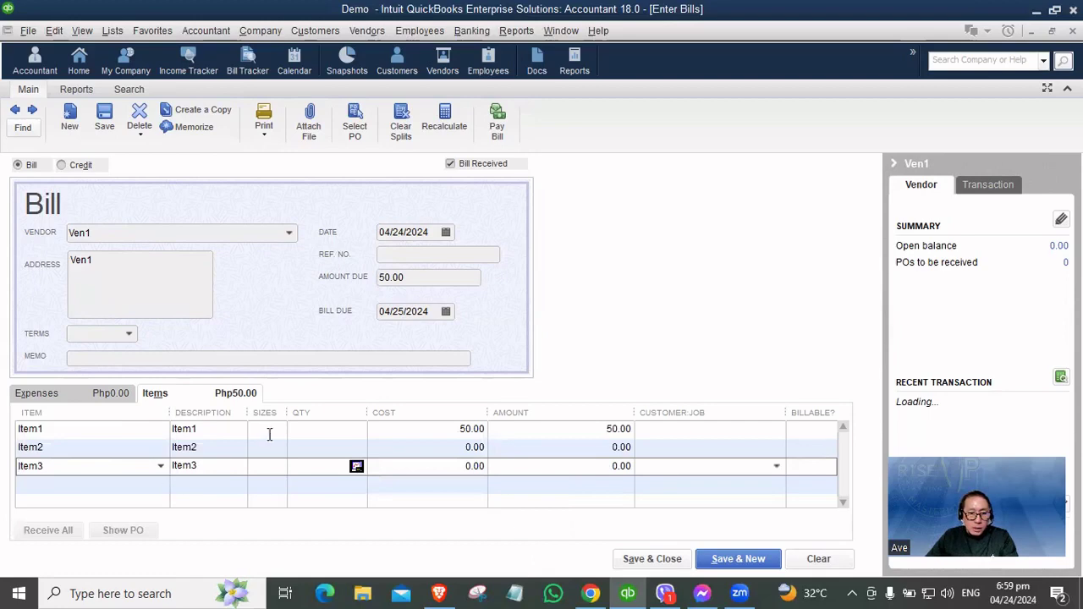
- Widen the Sizes column and enter sizes S for Item1, M for Item2 and L for Item3
drag(286, 413, 340, 414)
click(298, 431)
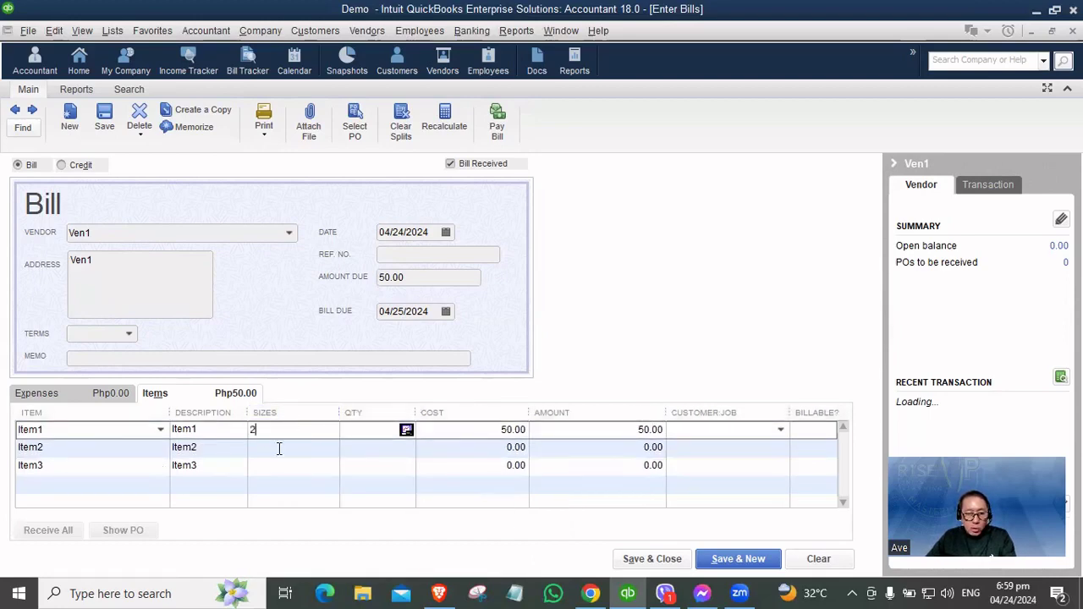
key(Left)
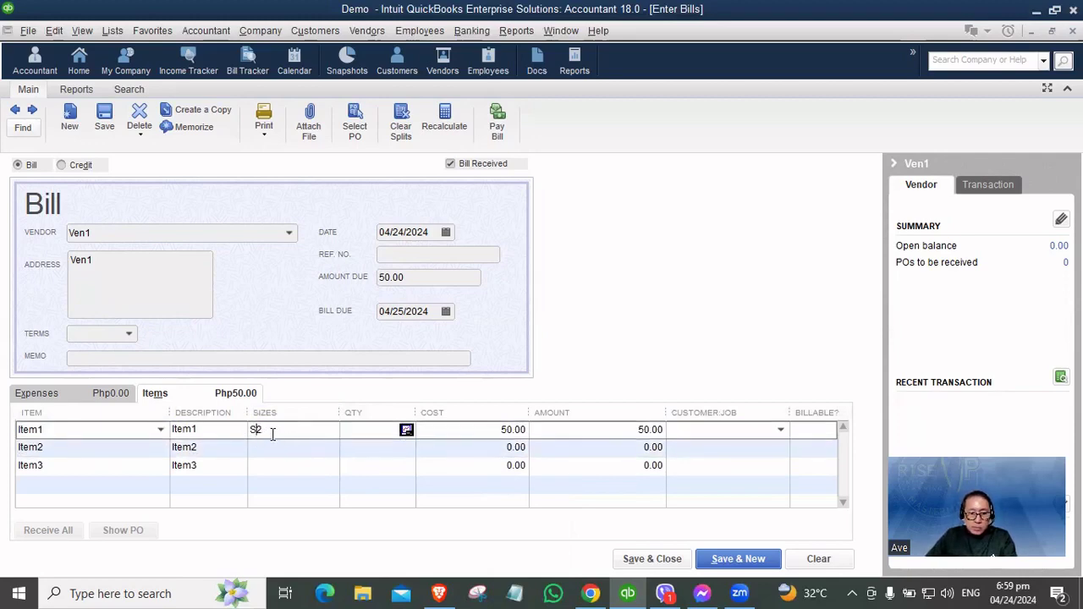
text(S)
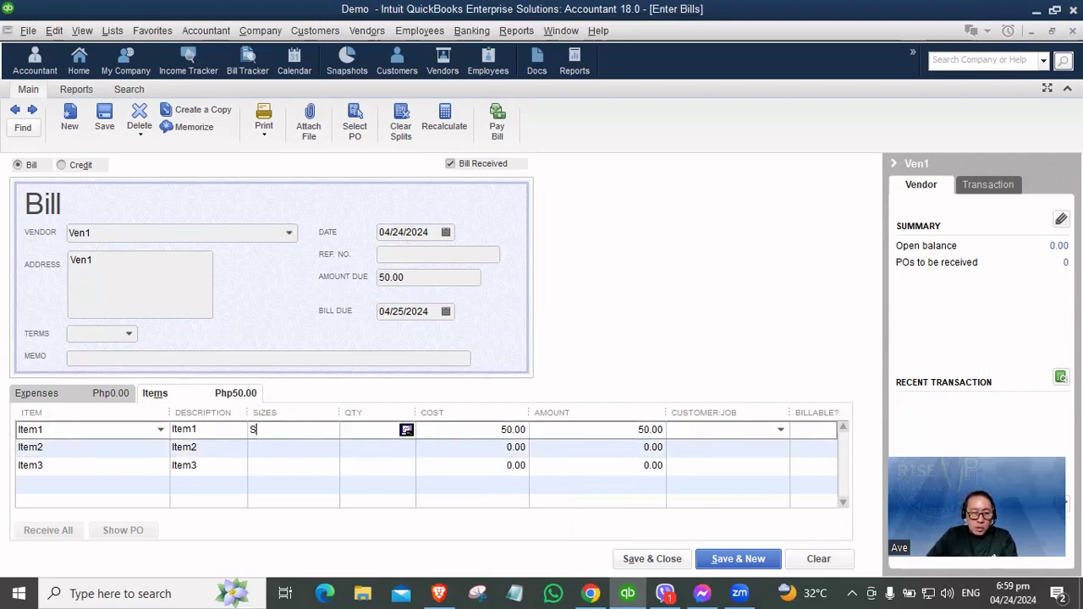
click(275, 449)
text(M)
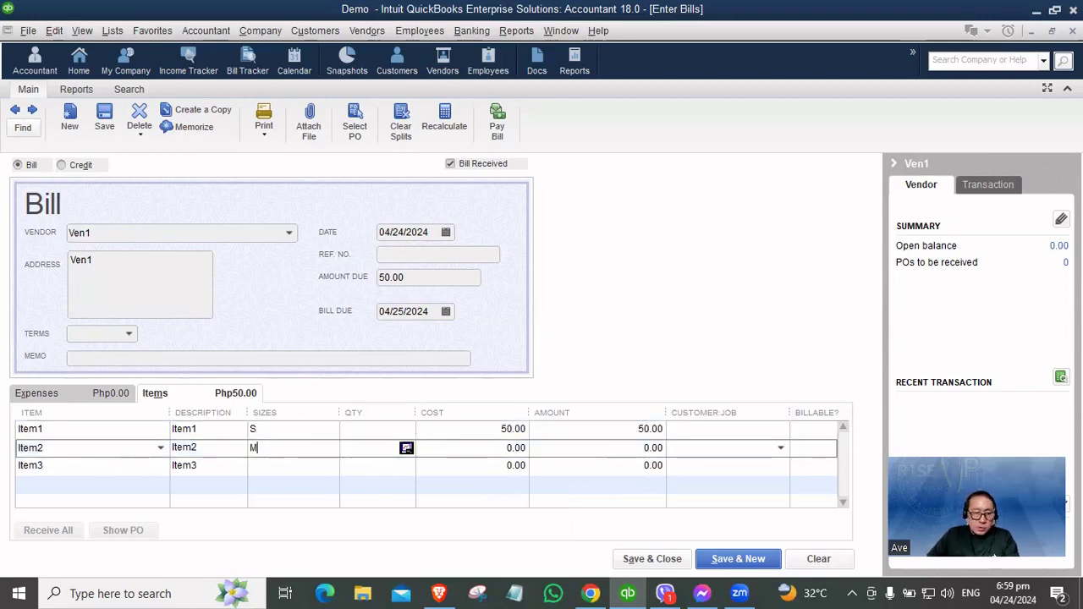
click(279, 467)
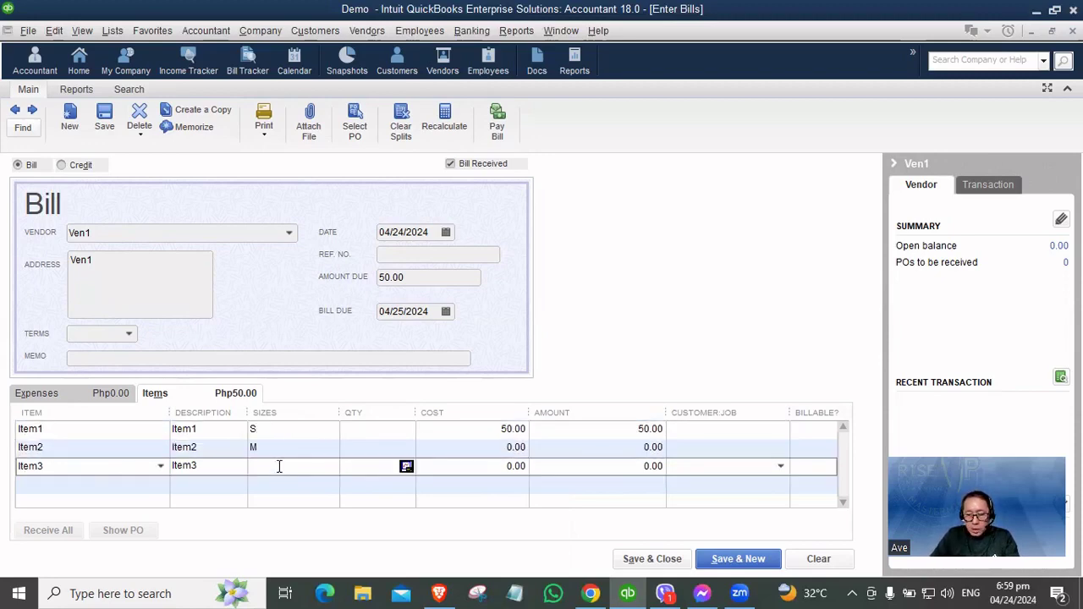
- Set the quantities to 500 for Item1, 300 for Item2 and 100 for Item3
click(398, 429)
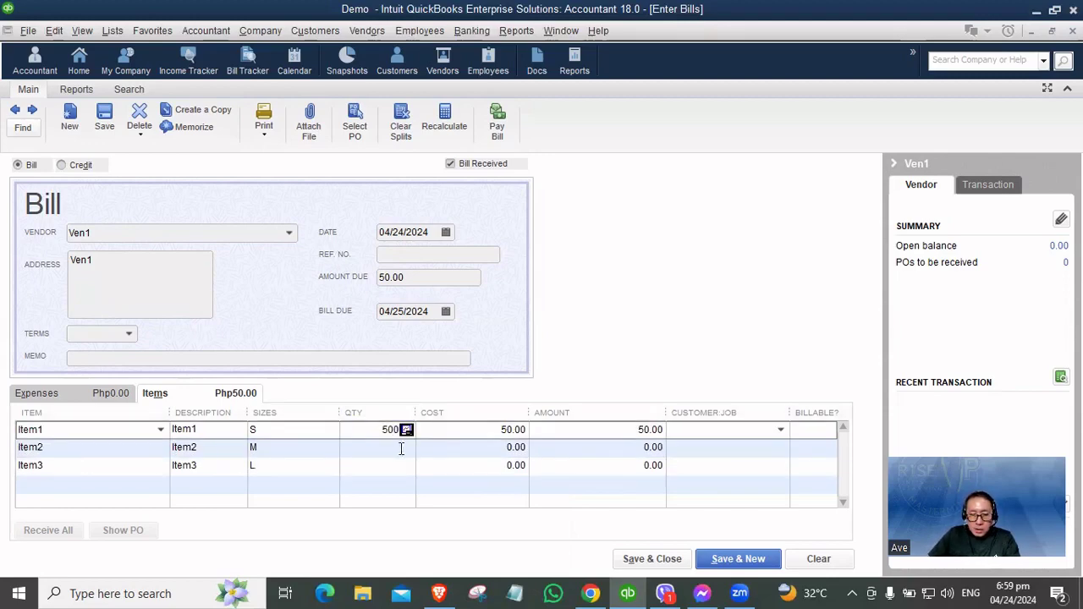
click(401, 449)
text(300)
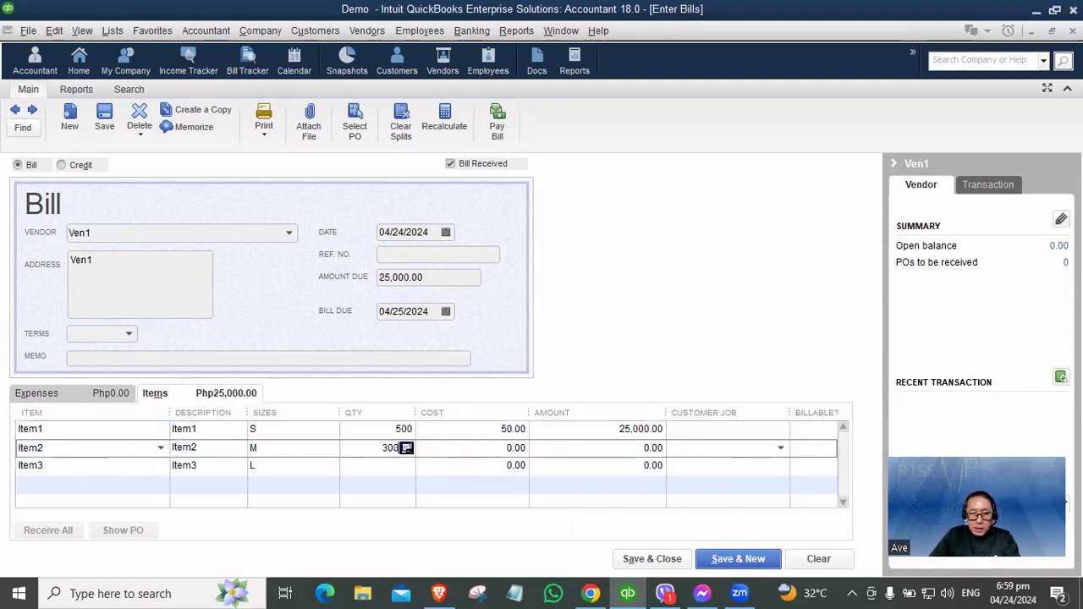
click(381, 467)
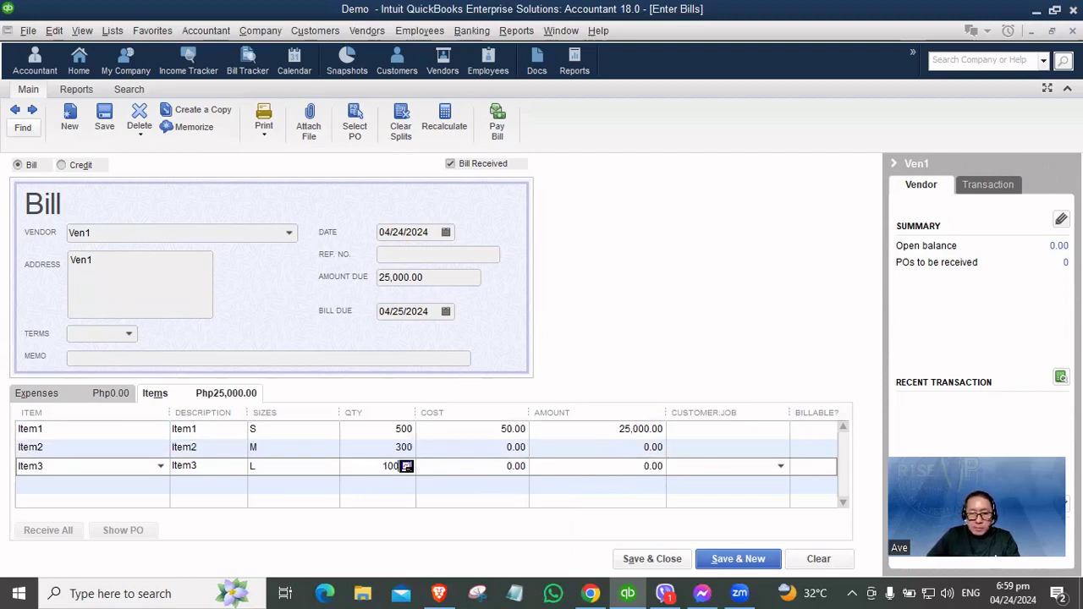
- Set the unit cost of Item2 to 100 on the bill
click(457, 467)
key(Up)
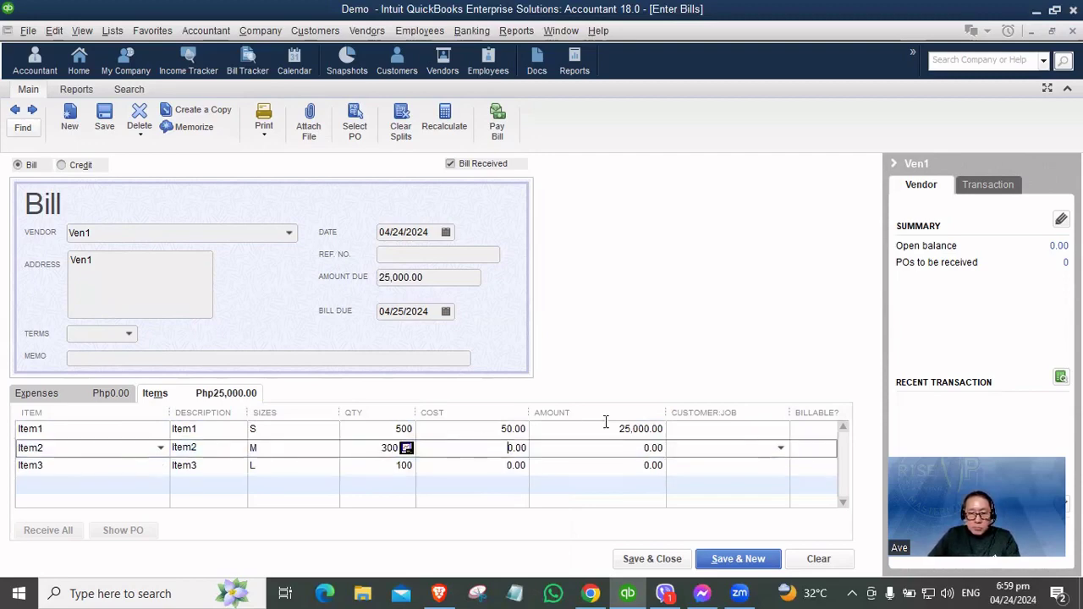
click(480, 452)
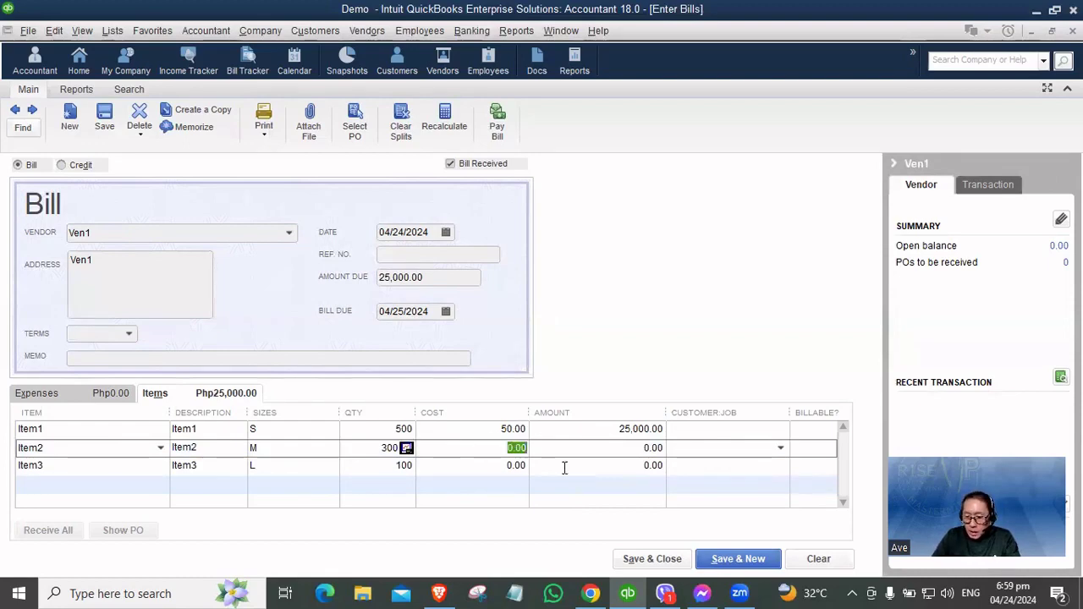
text(10)
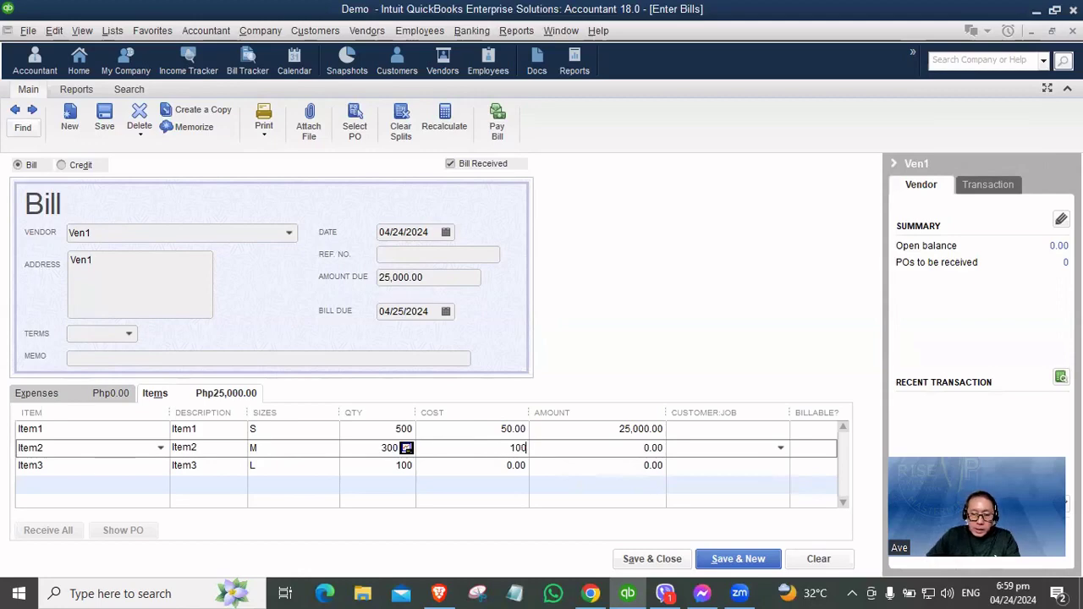
- Update the Item2 record with the new cost of 100 while keeping its current sales price
click(488, 465)
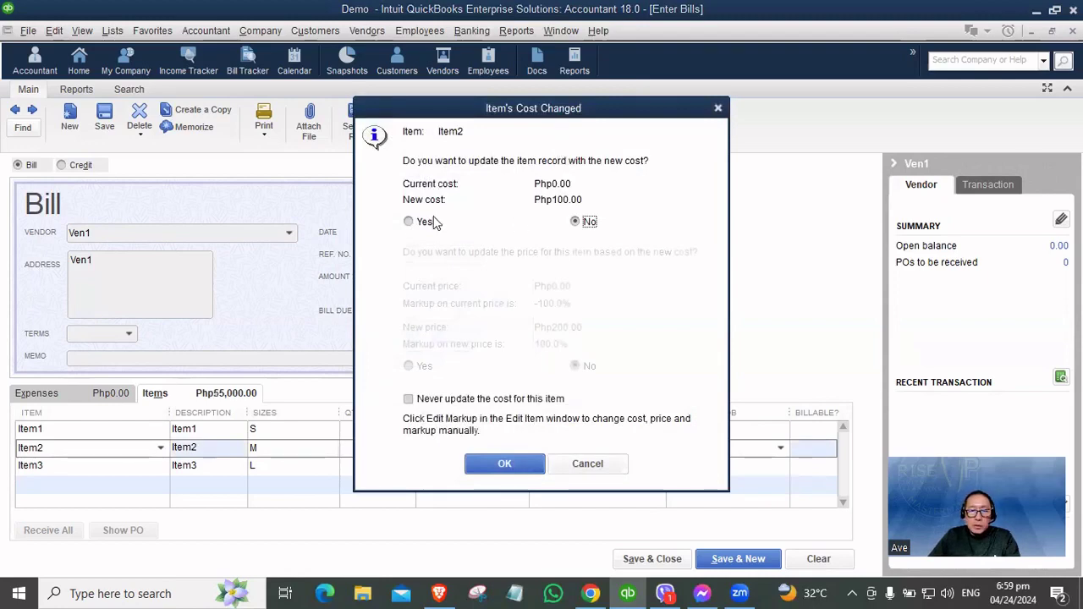
click(410, 222)
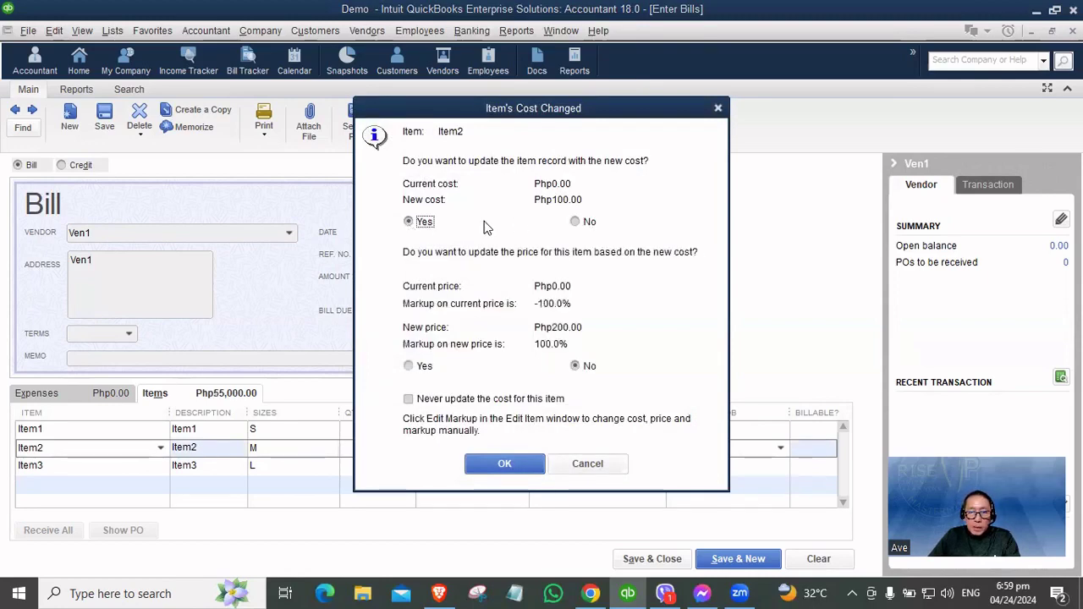
click(513, 469)
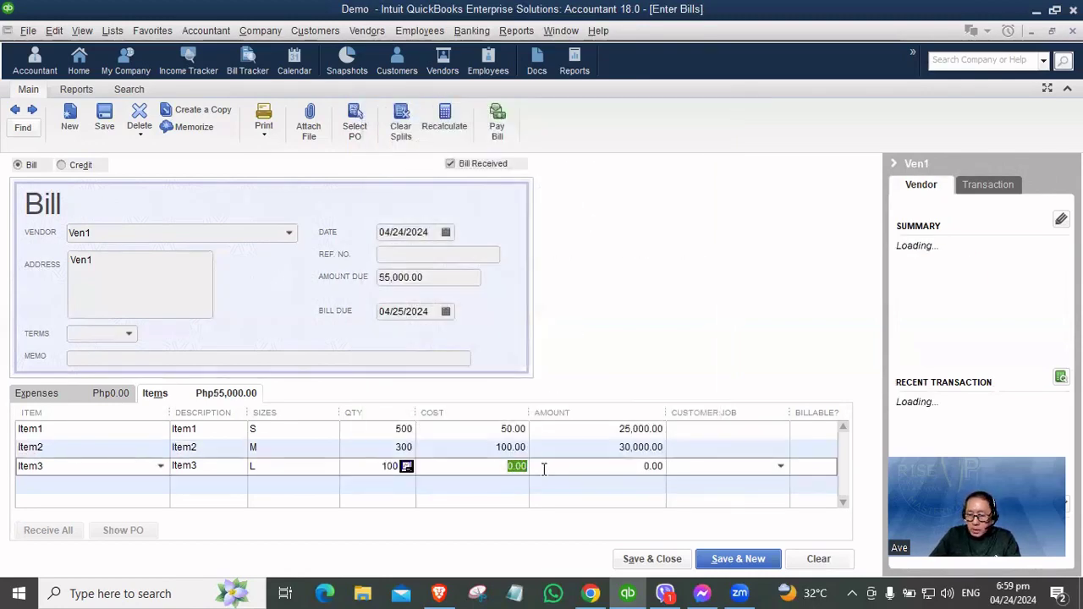
- Set Item3's unit cost to 200, accepting the new cost in its item record, and save and close the bill
text(2)
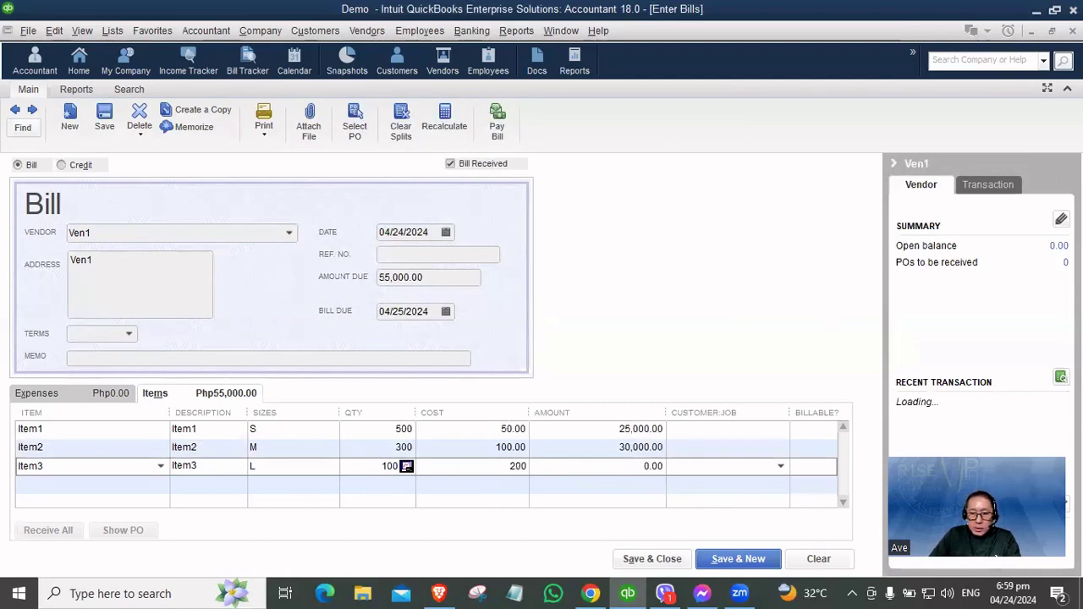
click(406, 468)
click(409, 217)
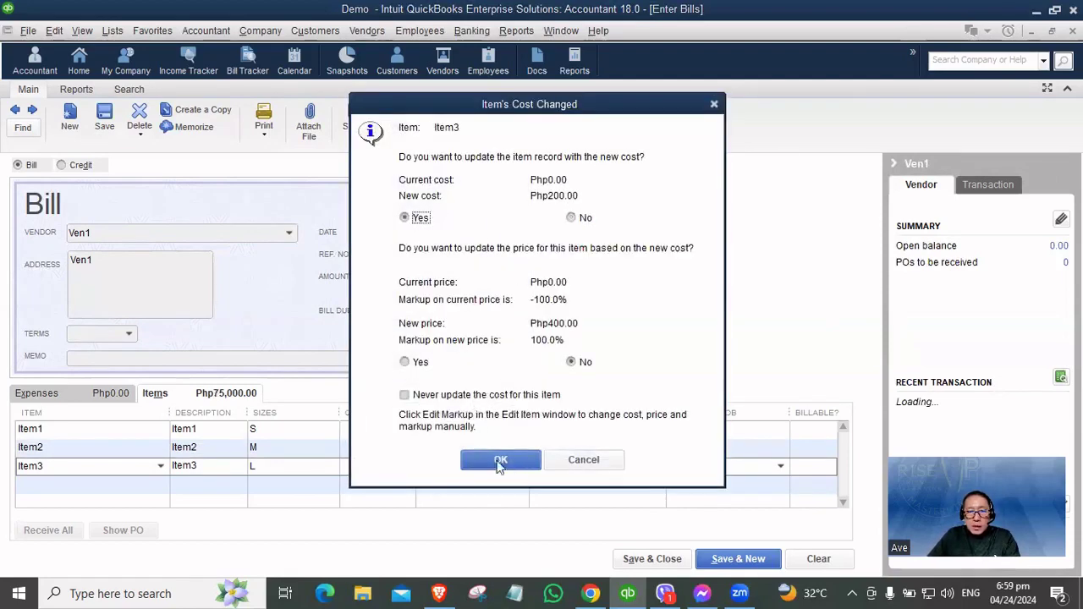
click(504, 459)
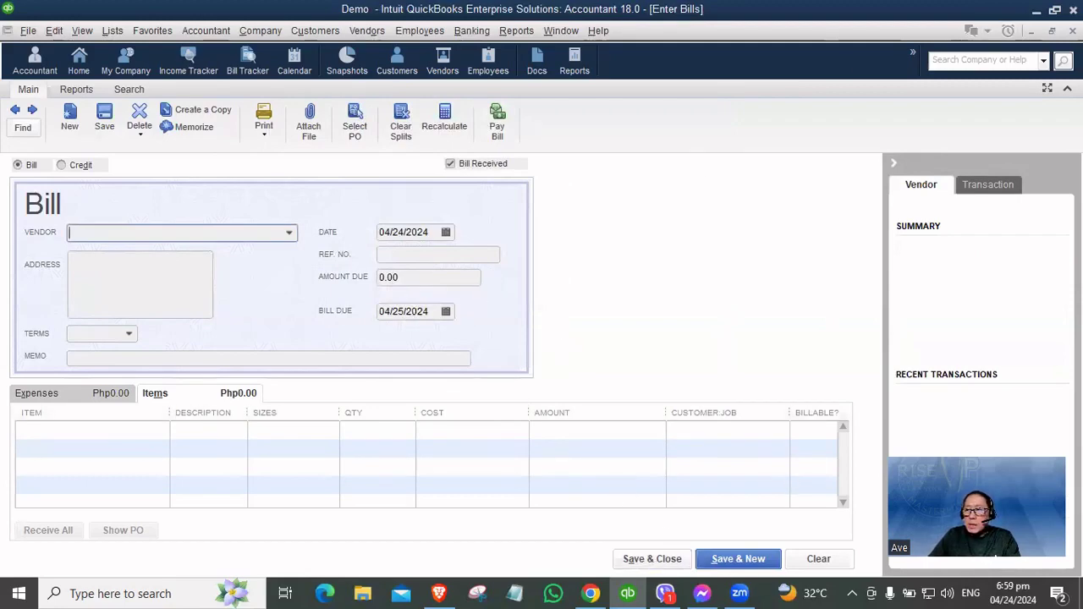
click(1073, 31)
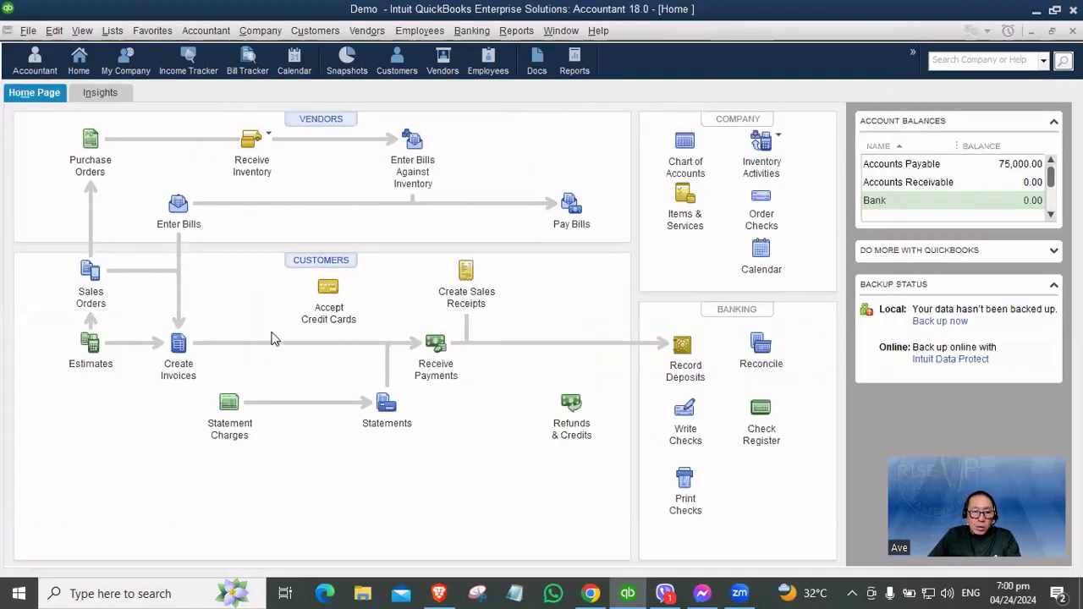
- Start a new invoice for cust1 with Item1 on the first line
click(178, 360)
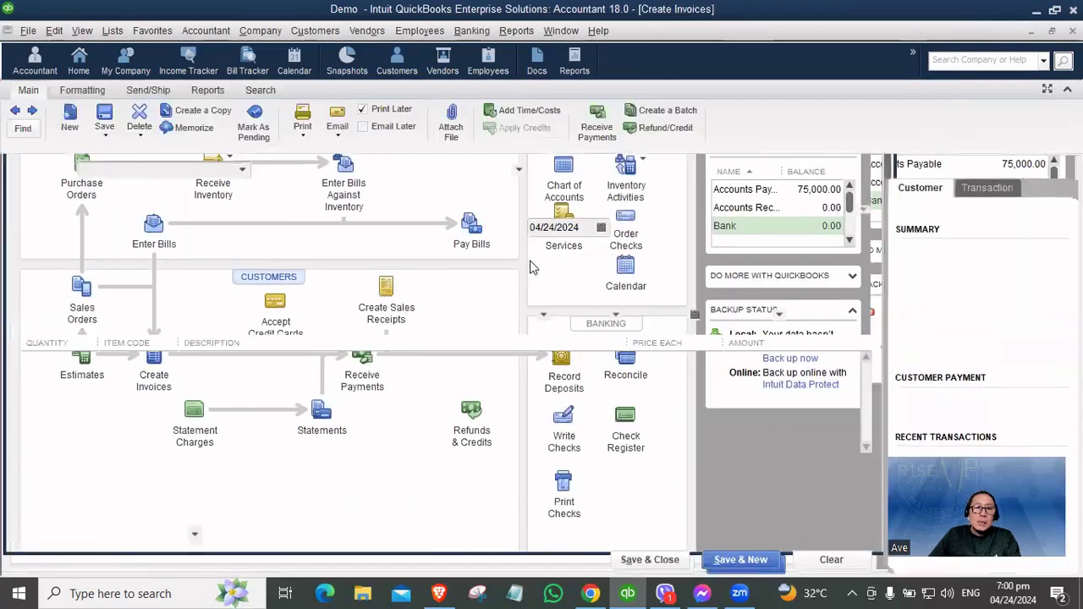
click(242, 170)
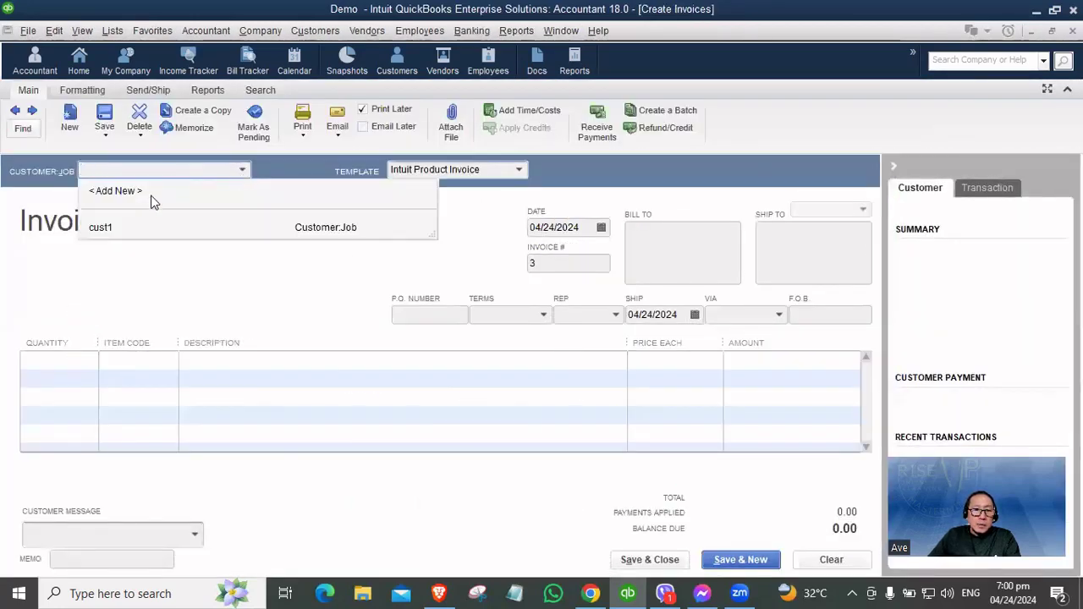
click(101, 231)
click(119, 360)
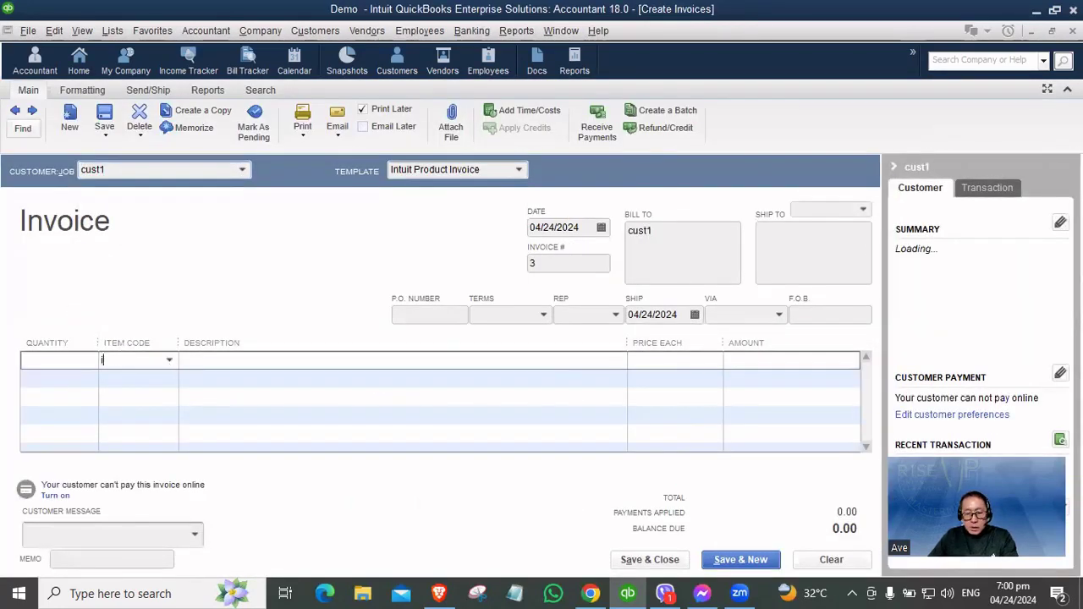
click(170, 360)
click(152, 437)
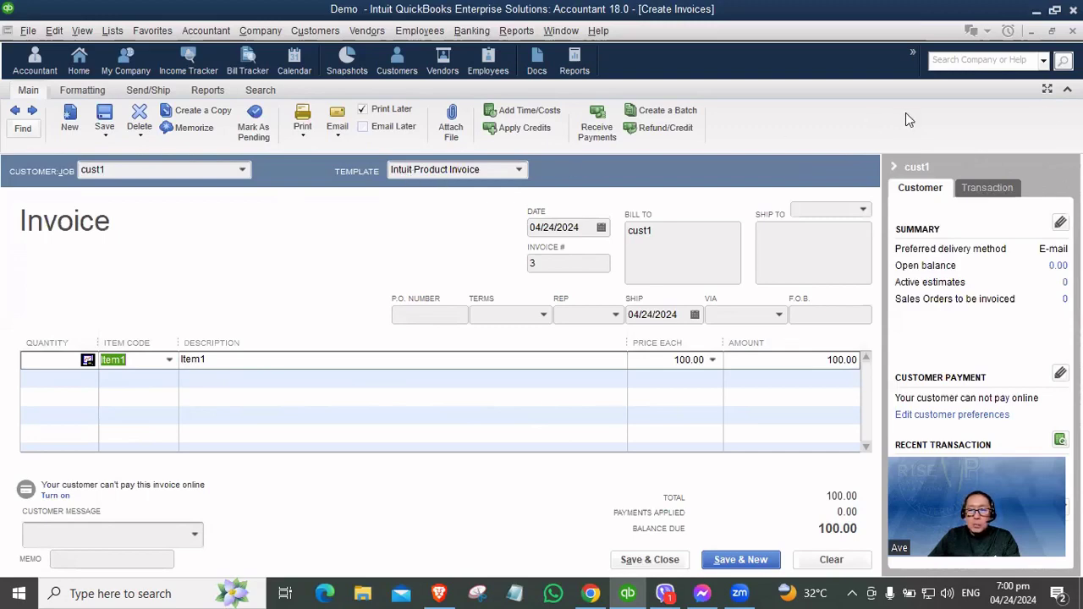
- Check which template the cust1 invoice uses and close the invoice without recording it
key(Escape)
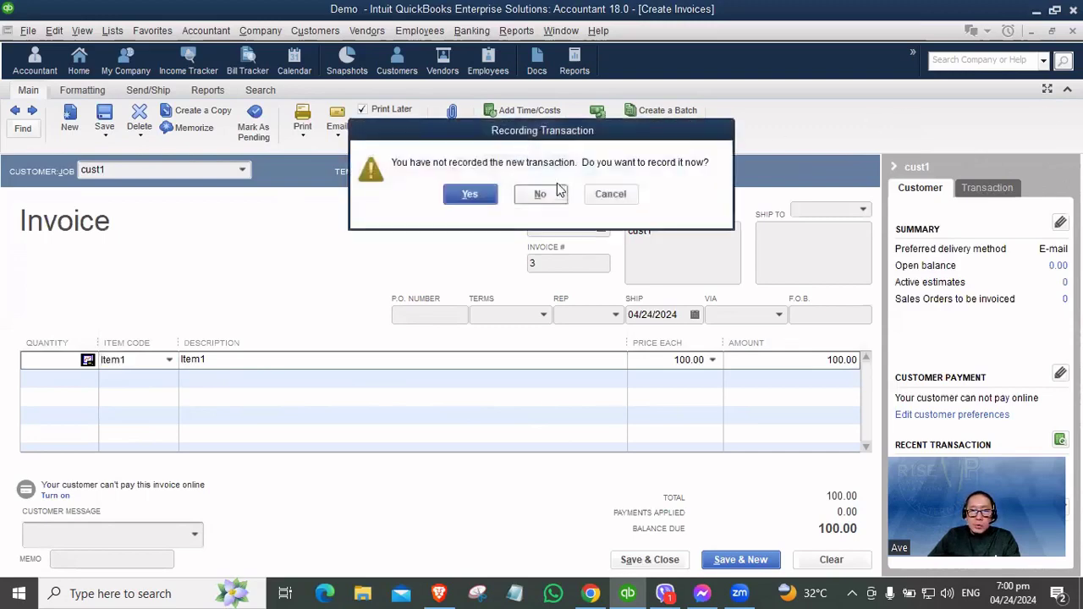
click(613, 195)
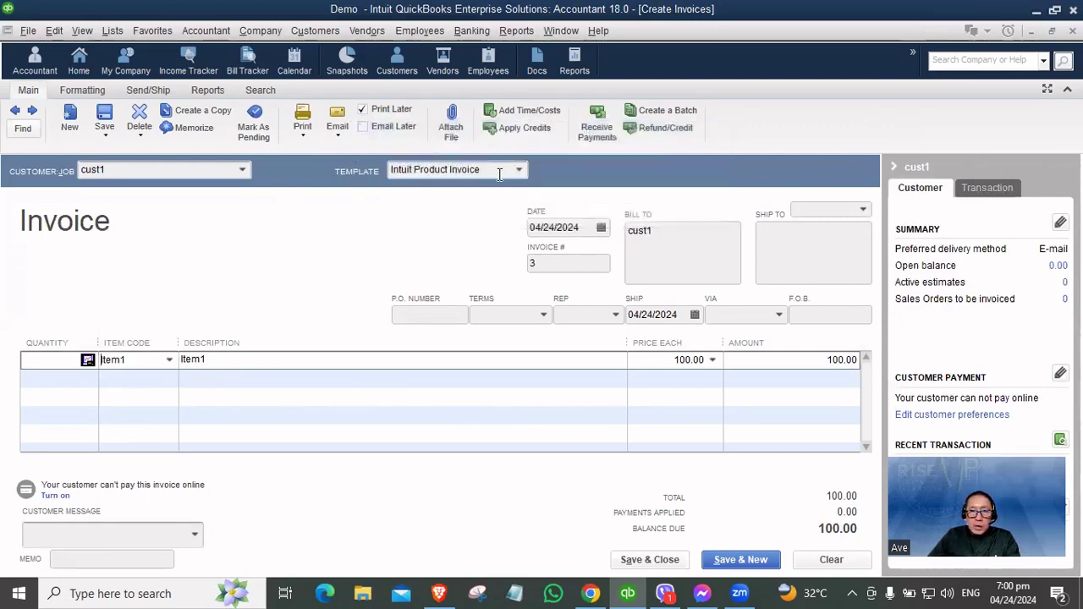
drag(495, 172, 382, 176)
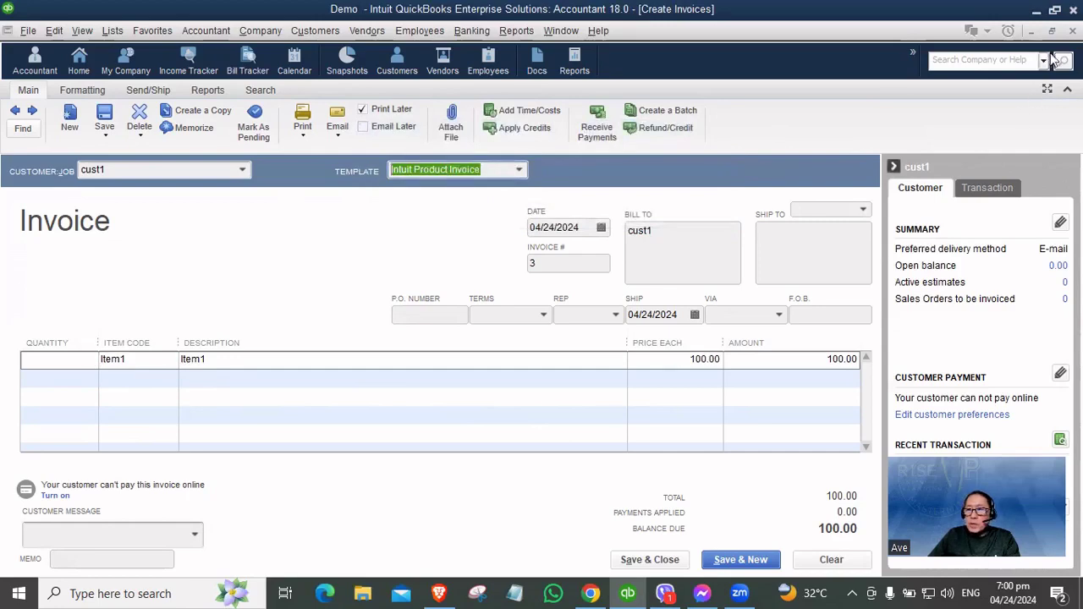
key(Escape)
click(495, 192)
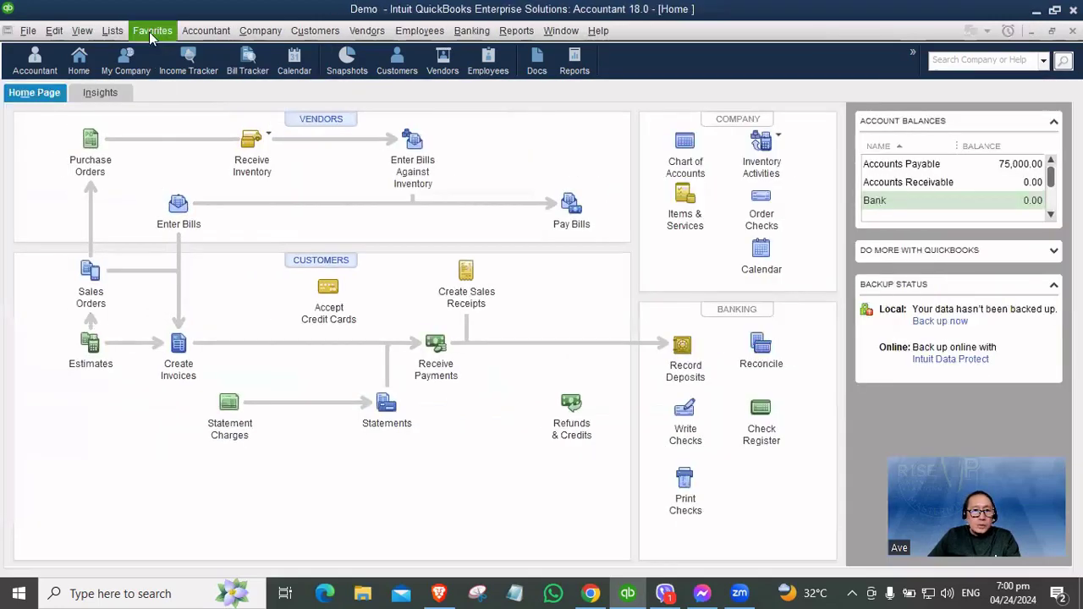
- Duplicate the Intuit Product Invoice template from the template list as an Invoice type template
click(153, 30)
mouse_move(113, 32)
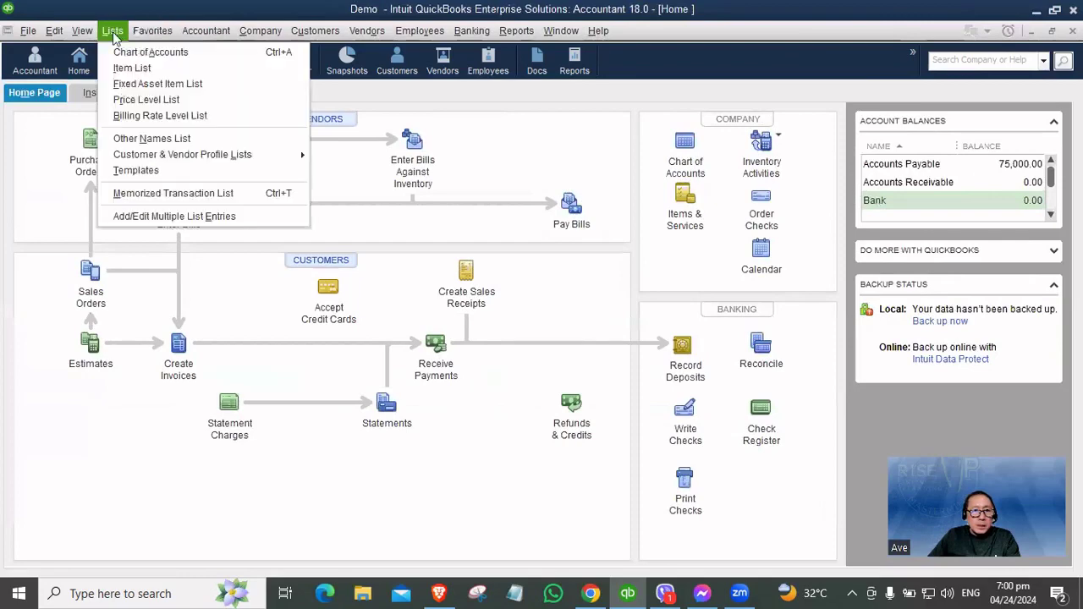
click(127, 170)
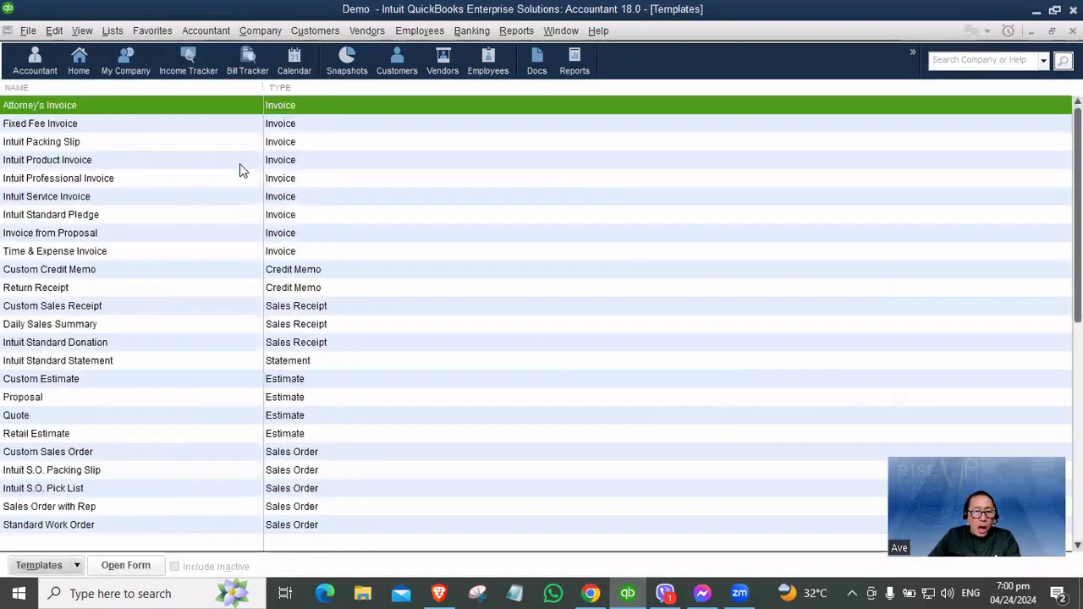
click(27, 161)
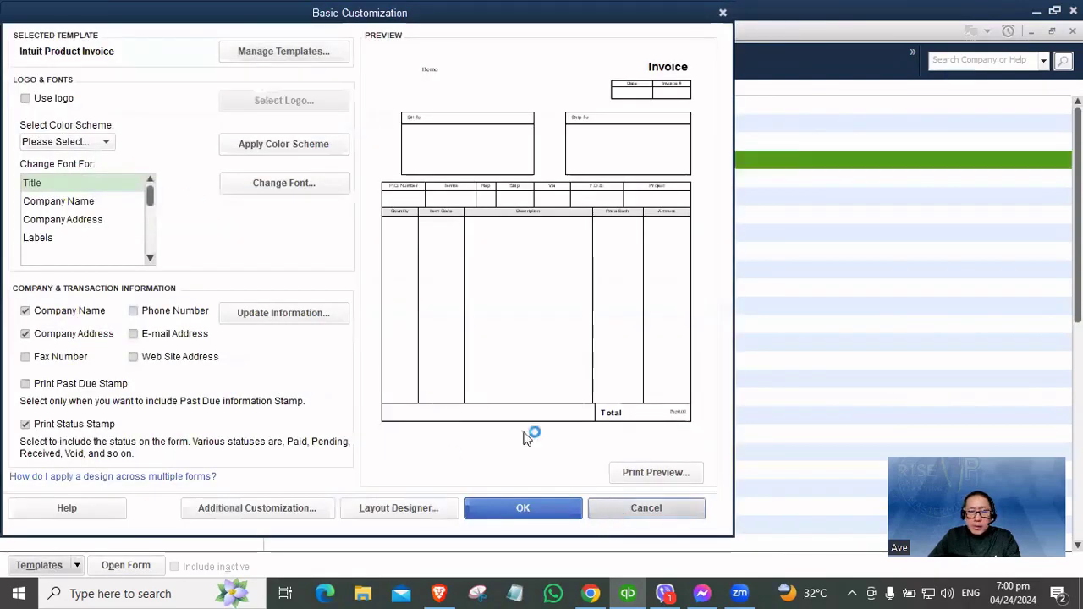
key(Escape)
click(39, 565)
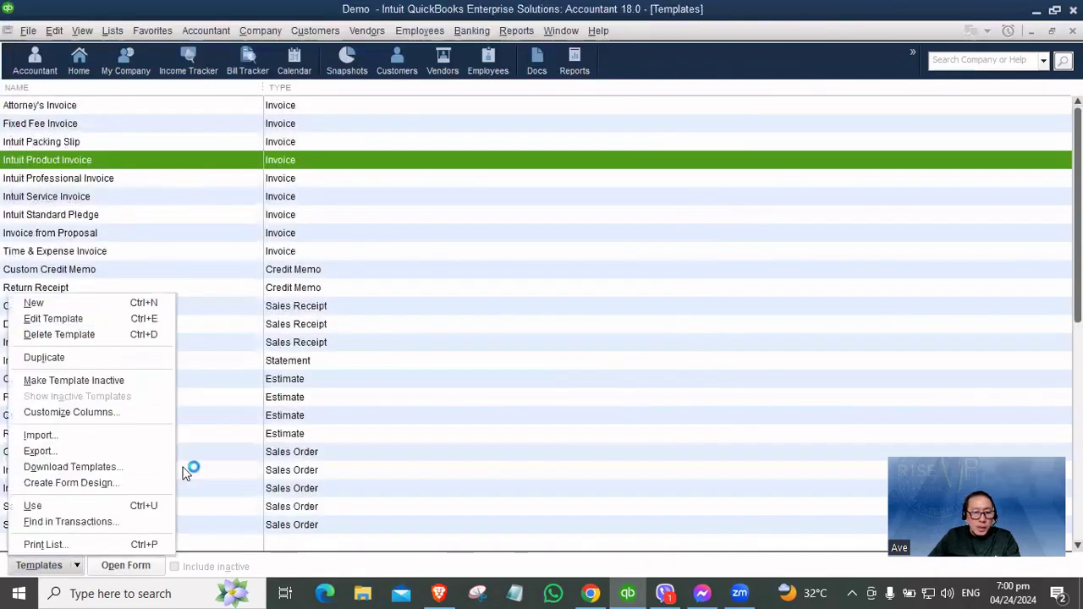
click(73, 363)
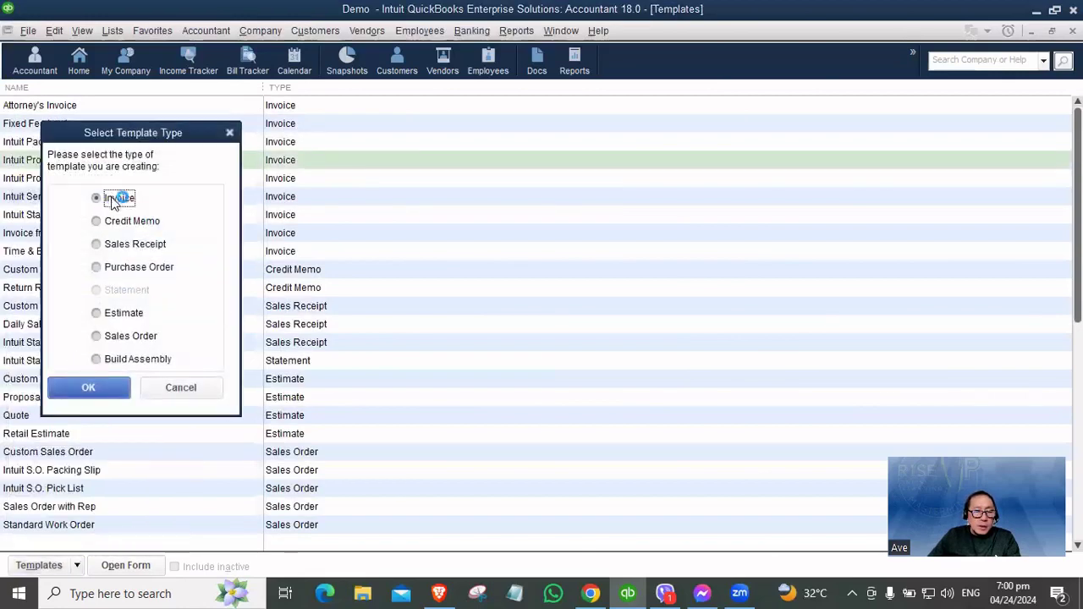
click(88, 383)
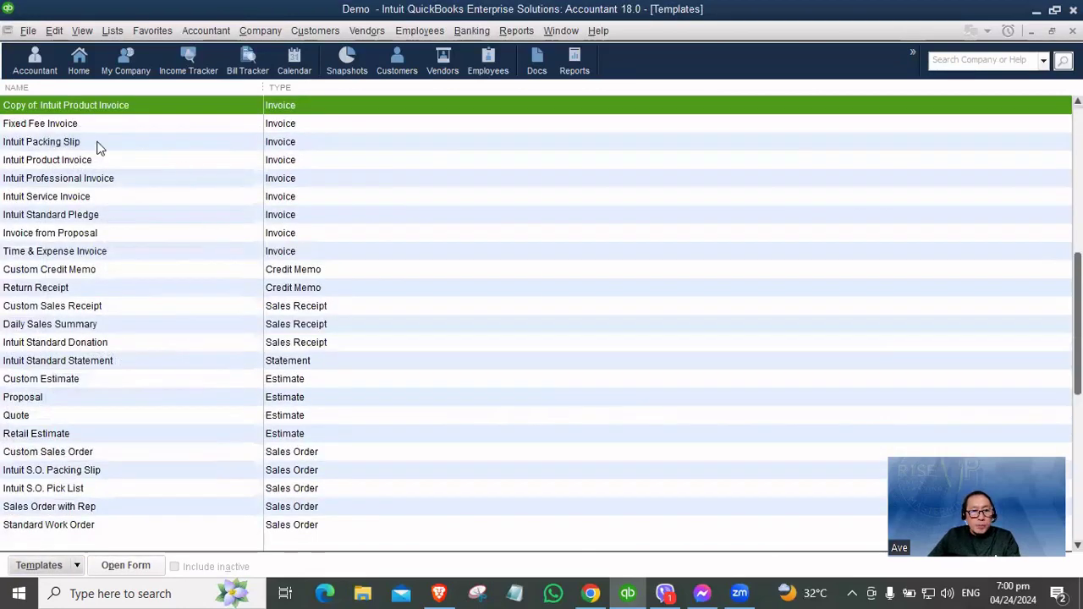
- Rename the copied Intuit Product Invoice template to the presenter's first name followed by "template" and save it
double_click(130, 105)
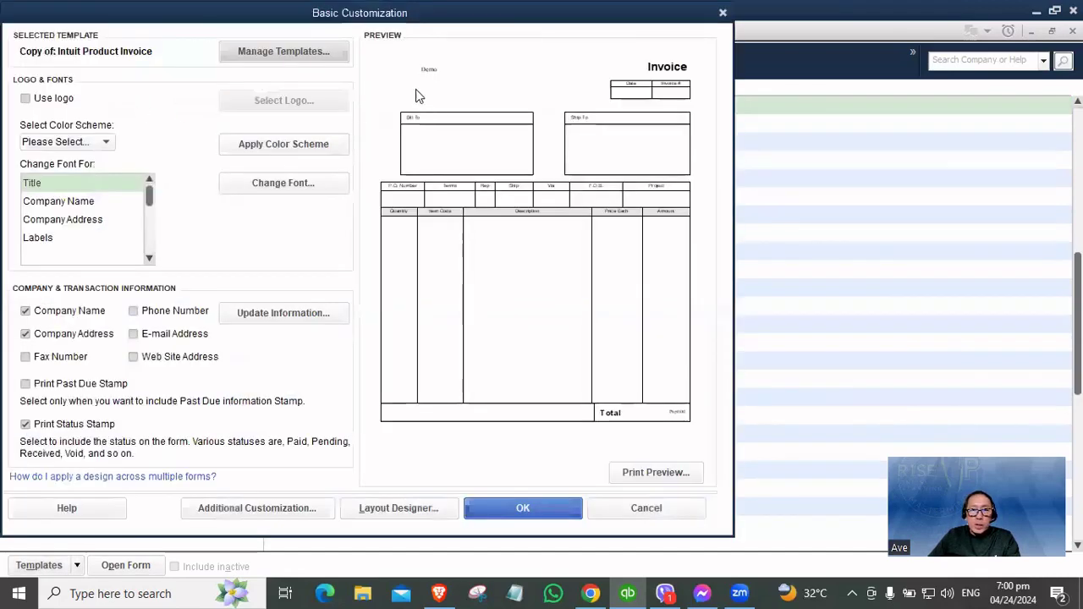
click(272, 51)
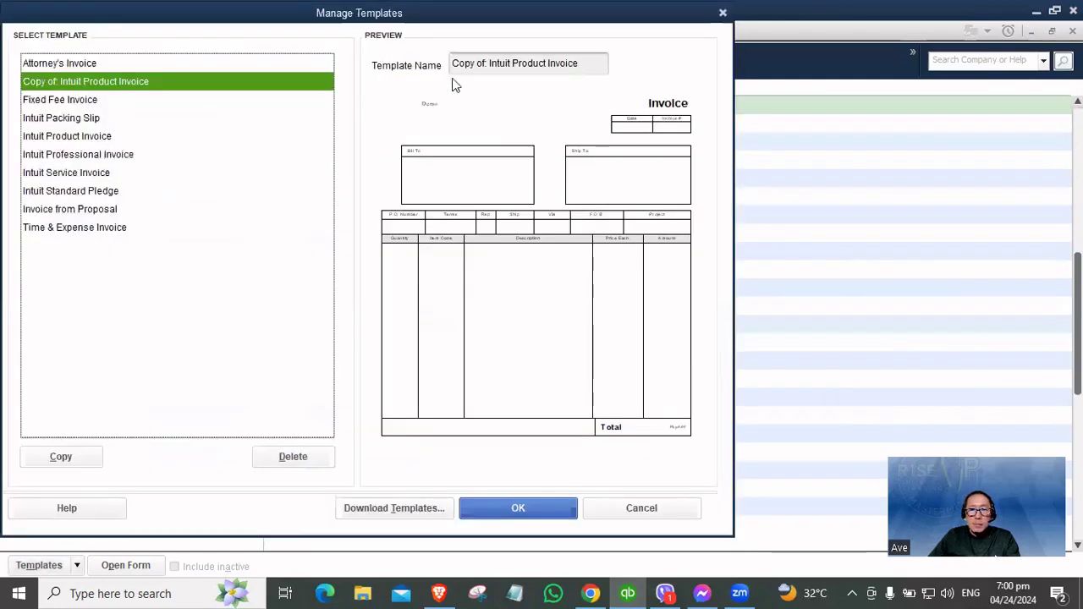
click(588, 65)
drag(582, 65, 385, 68)
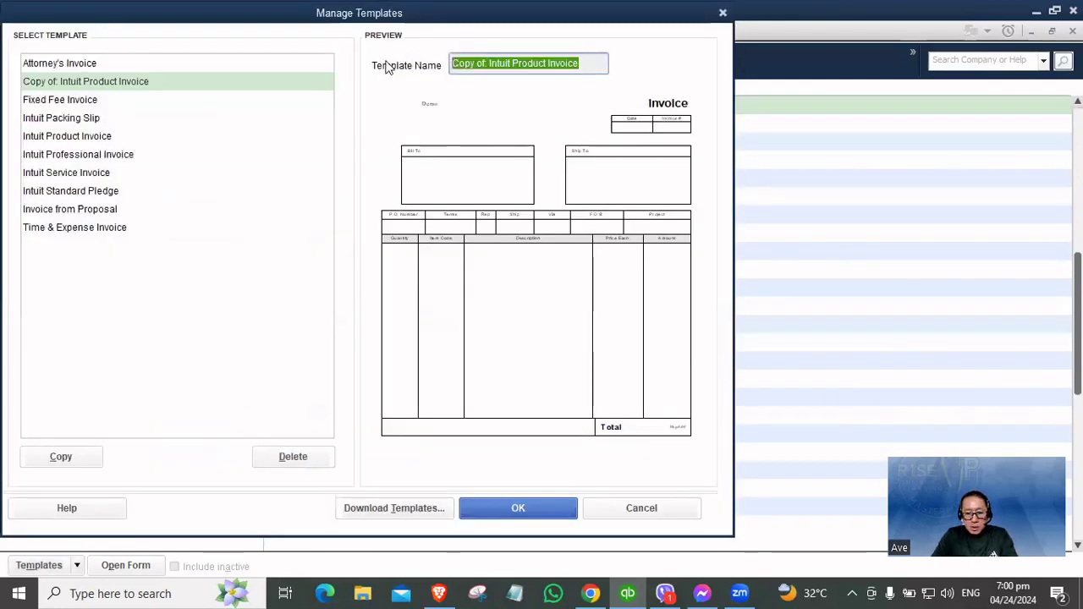
text(Ave )
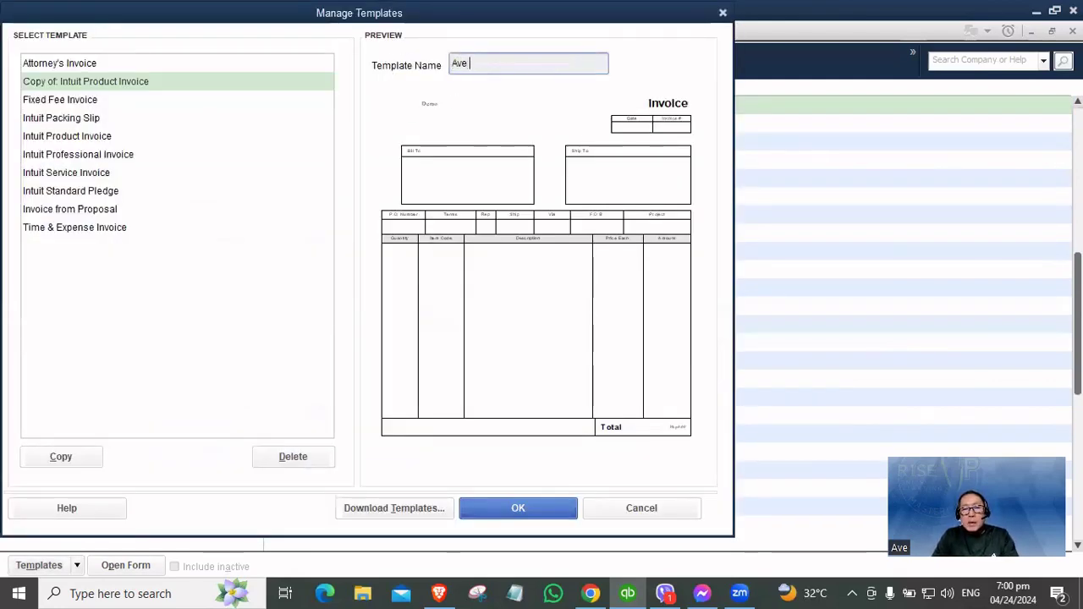
text(templa)
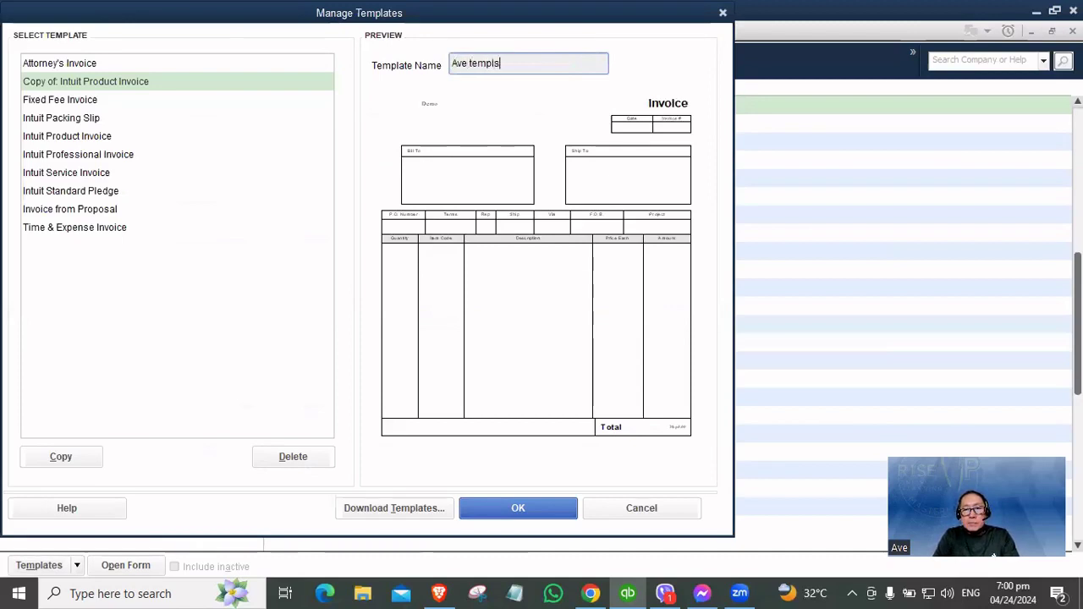
text(rte)
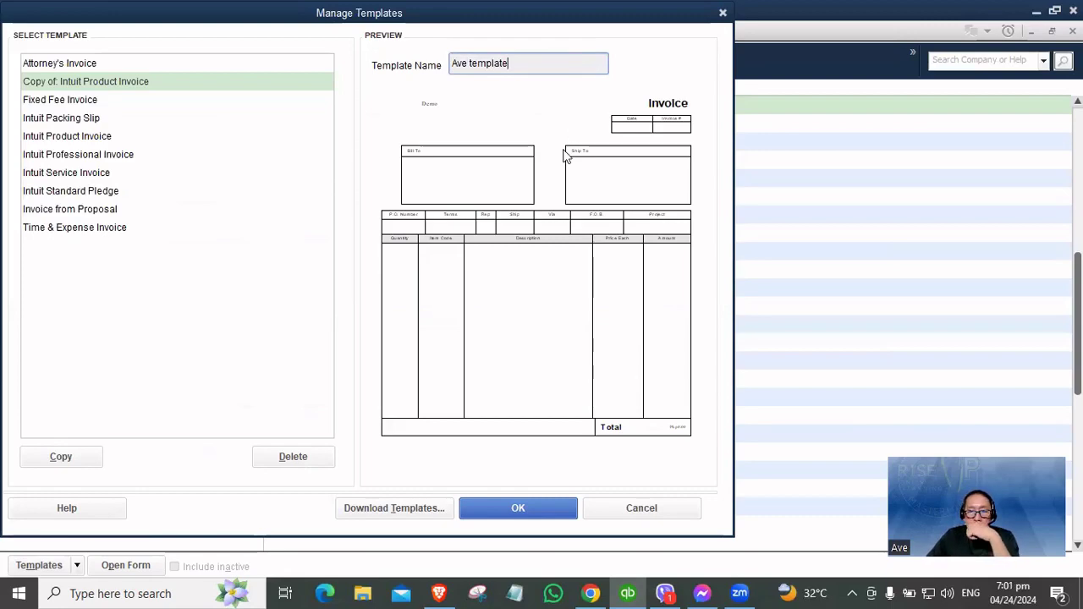
click(512, 508)
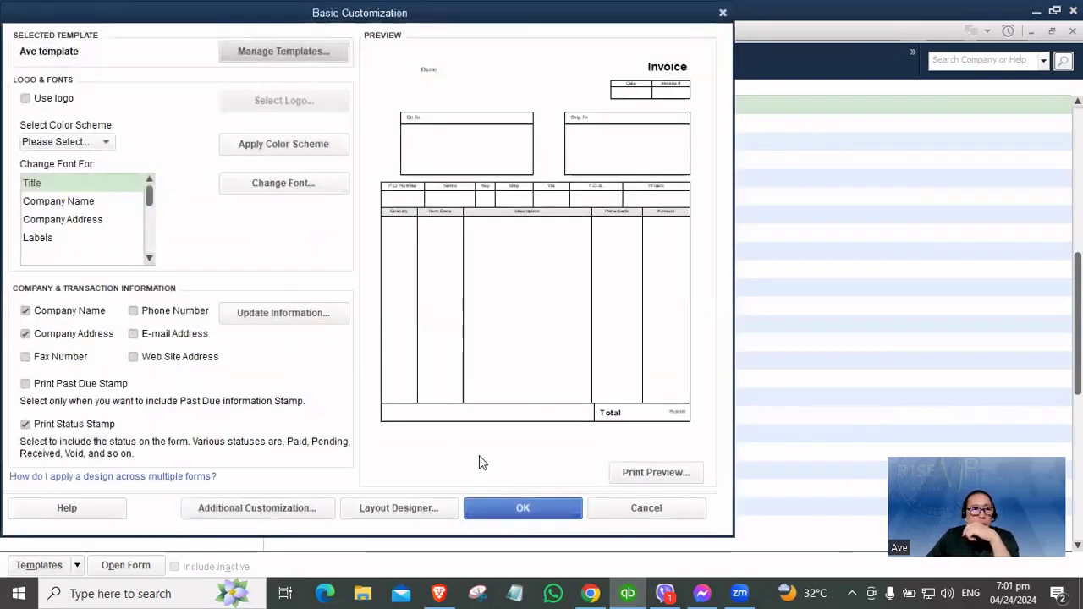
click(506, 507)
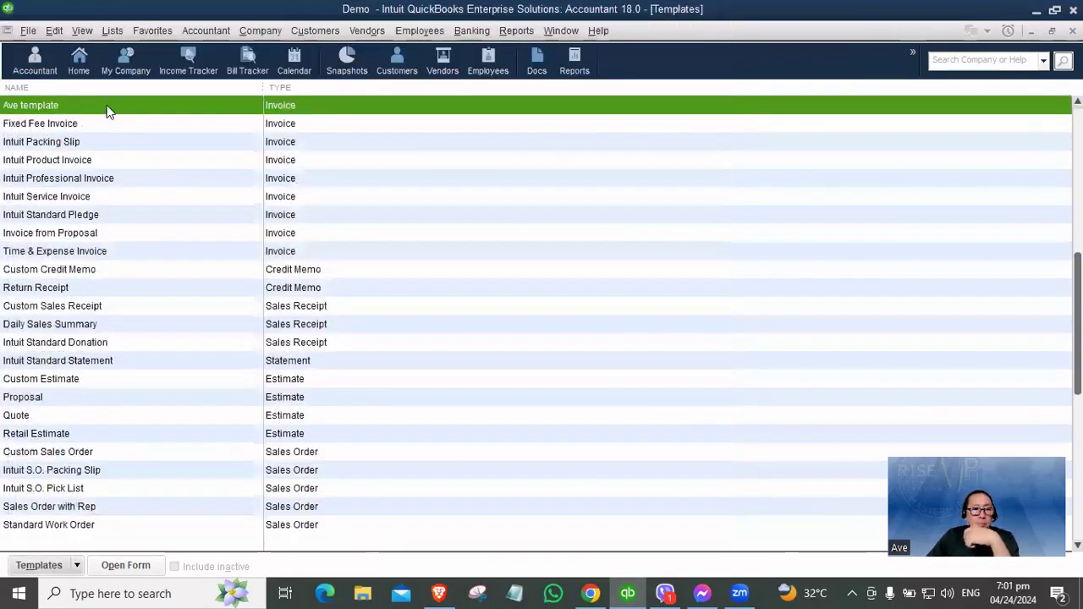
- Turn on the Sizes column for on-screen display in the copied invoice template's additional customization
double_click(193, 117)
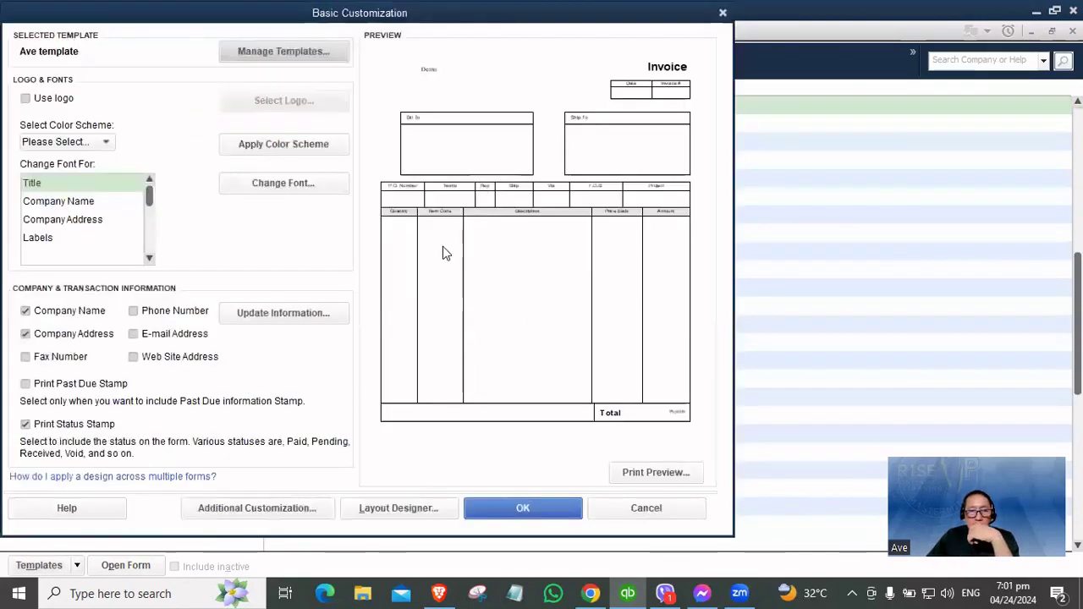
click(253, 508)
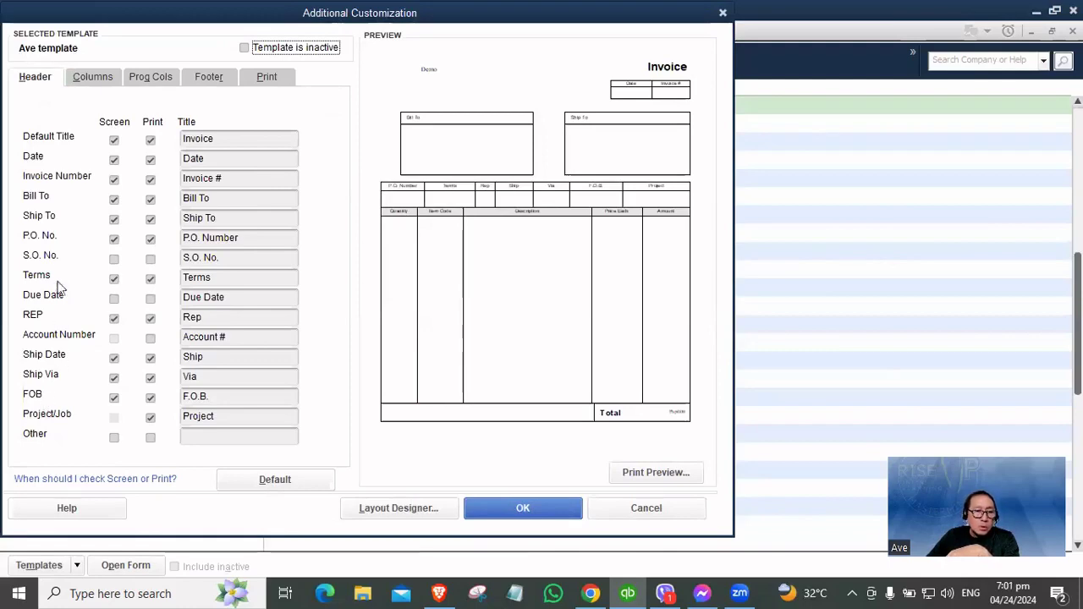
click(100, 79)
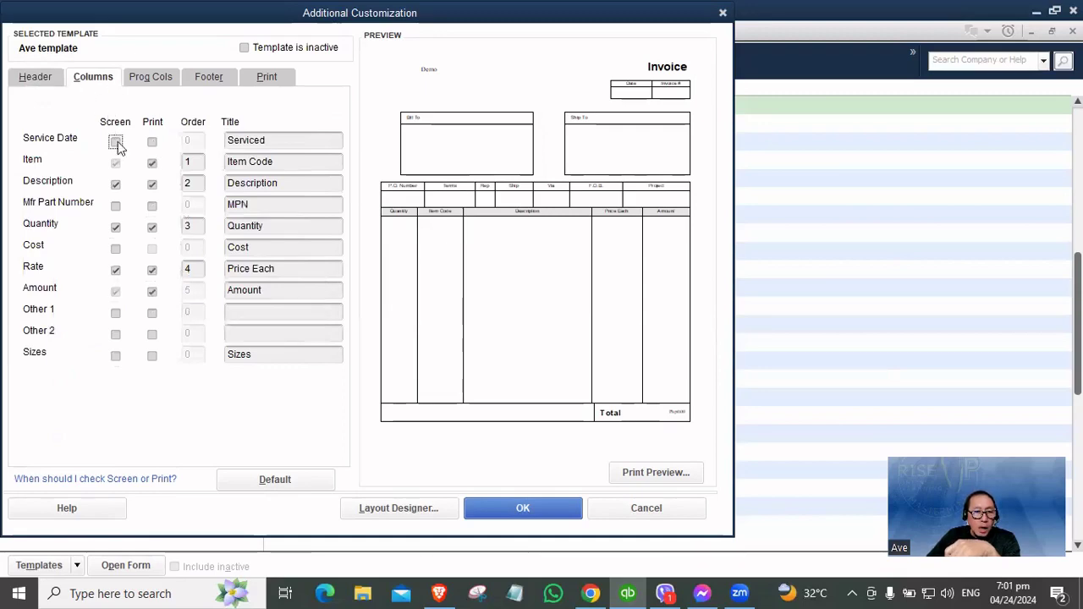
click(117, 357)
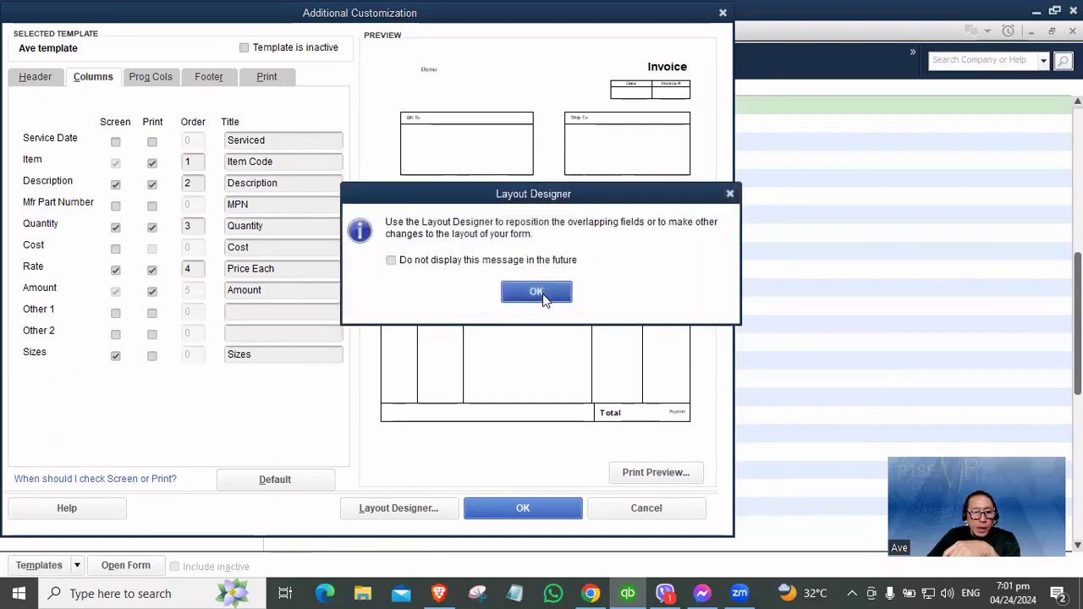
click(545, 298)
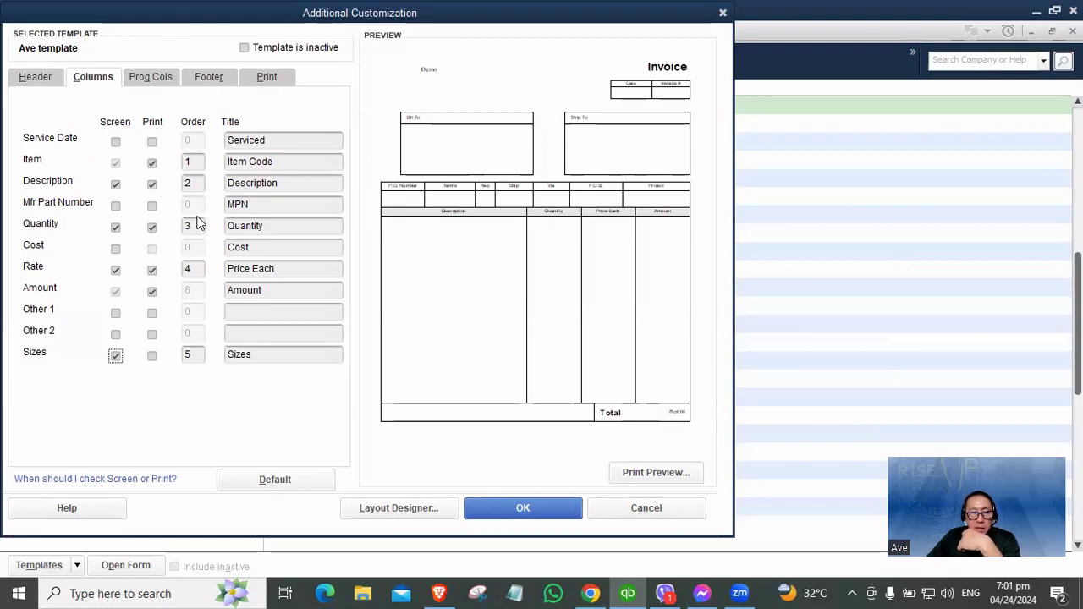
- Set the Sizes column's order to 3 in the template, ahead of Quantity, and save the customization
click(198, 360)
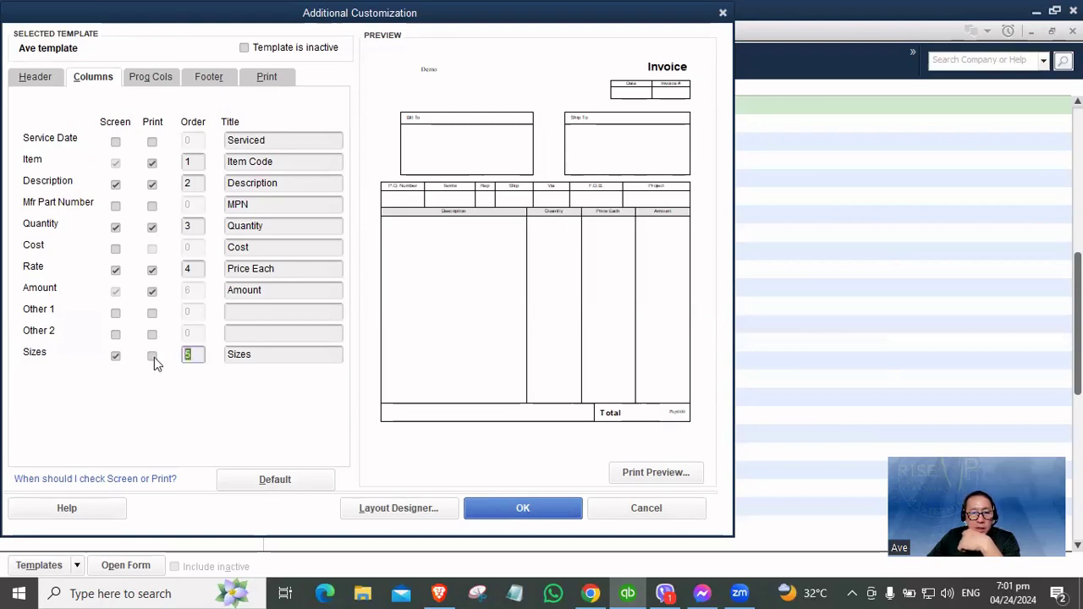
text(3)
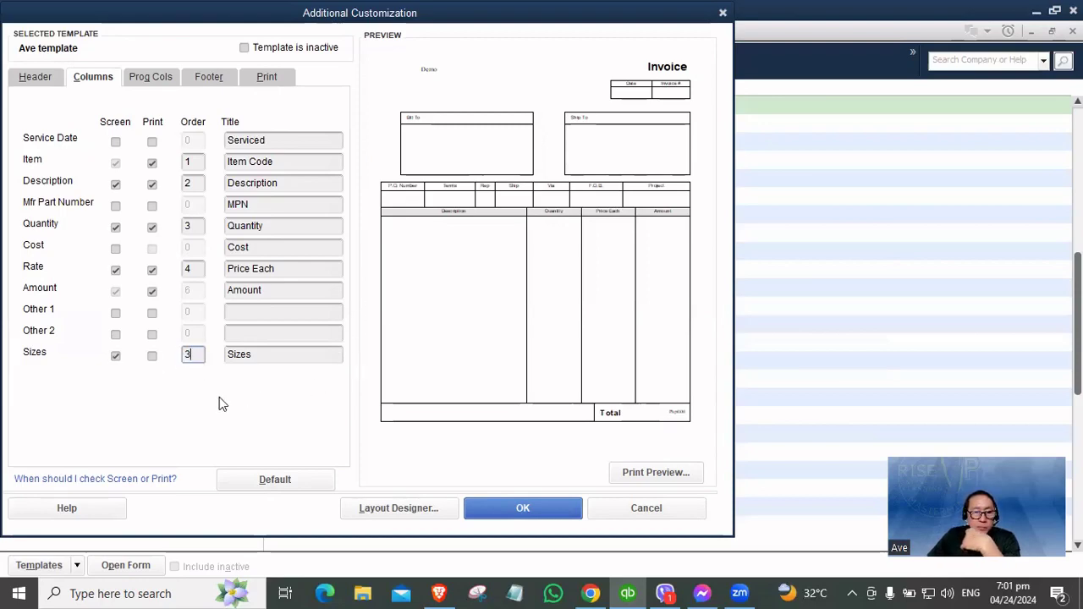
click(200, 225)
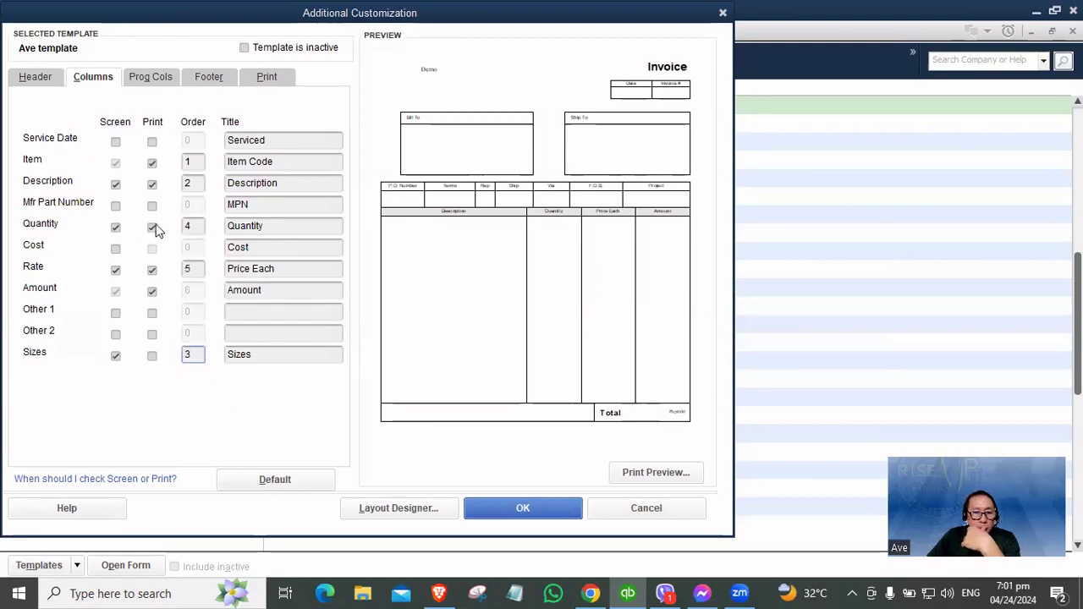
click(521, 294)
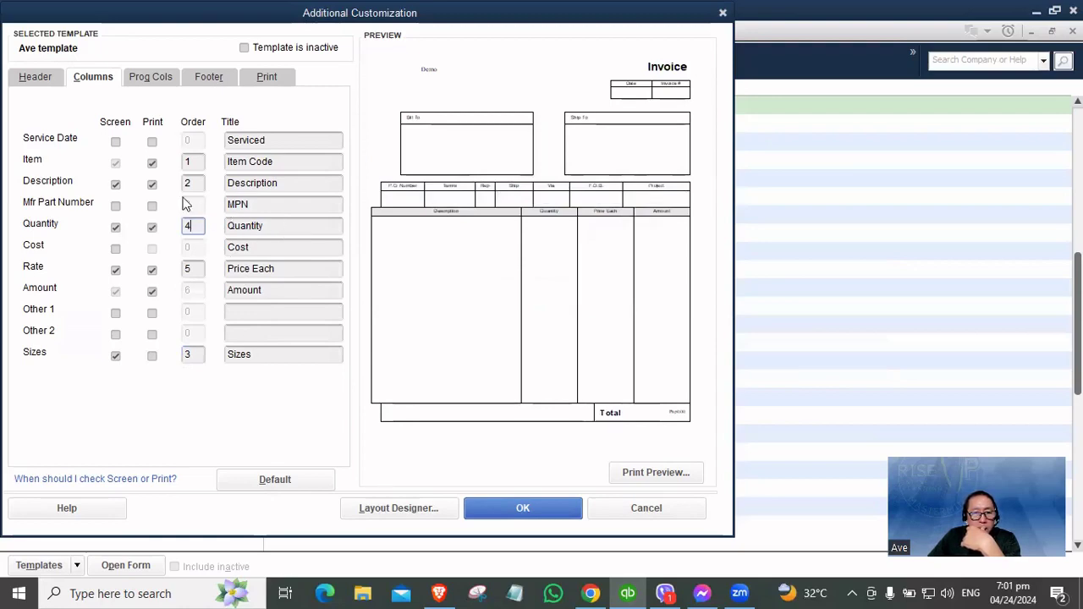
click(512, 510)
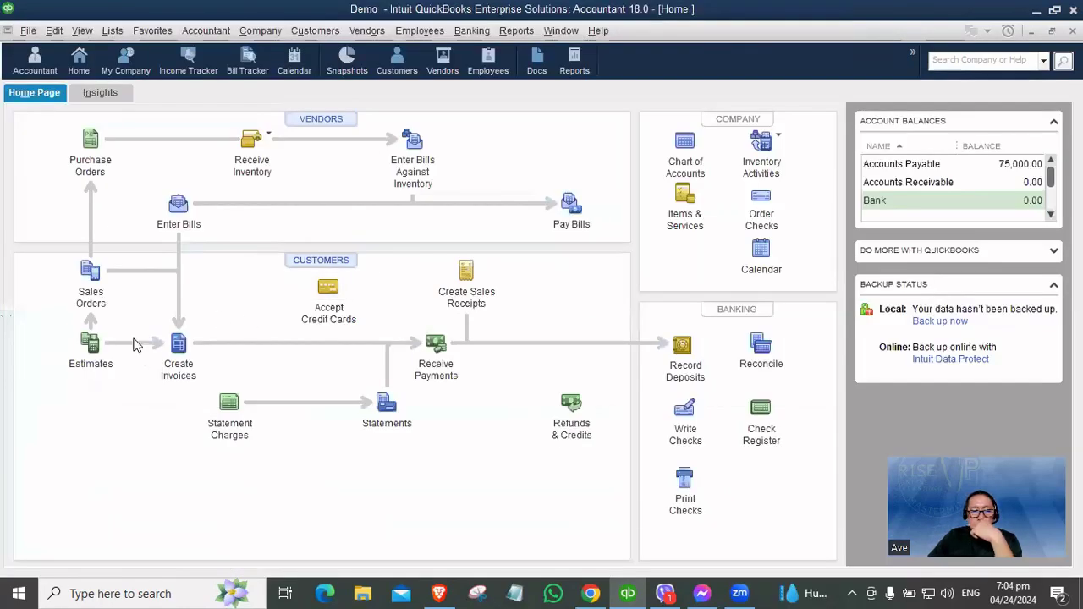
- Start a new invoice using the customized copied template and choose cust1 as the customer
click(178, 347)
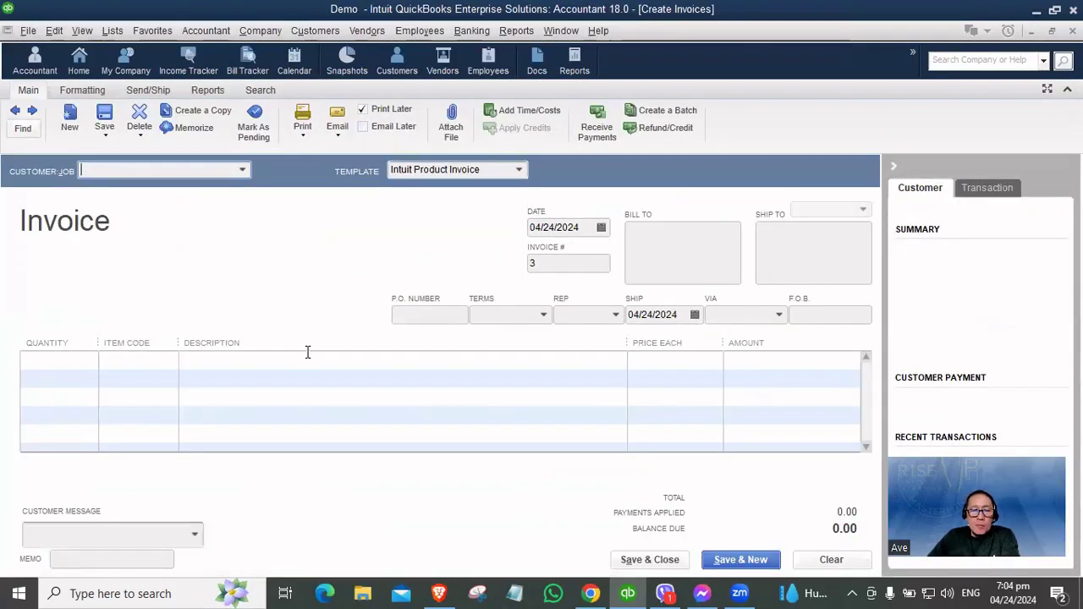
click(520, 170)
click(426, 209)
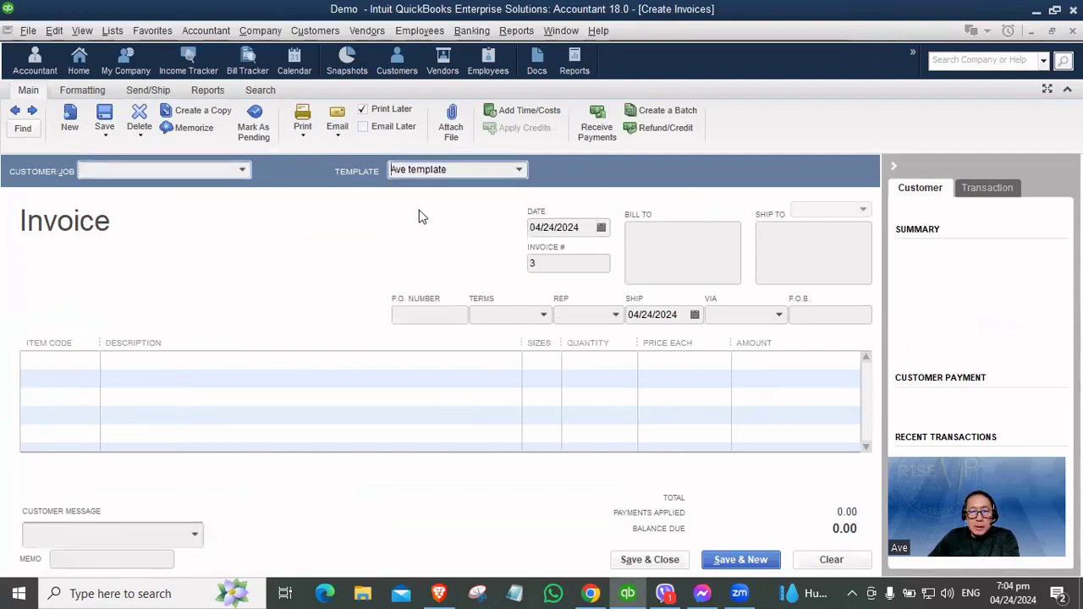
click(183, 168)
click(242, 169)
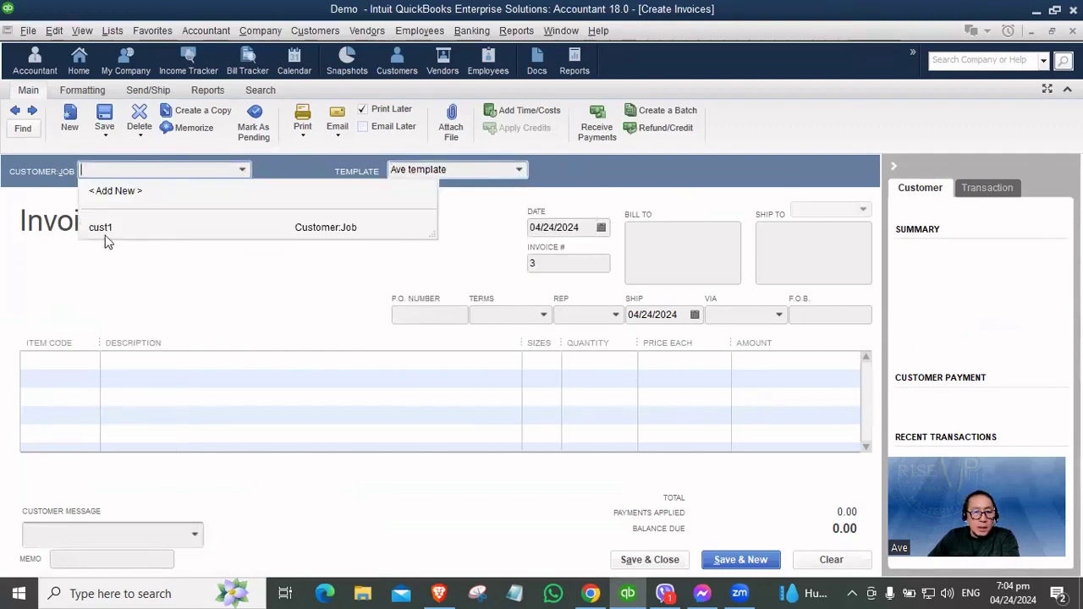
click(104, 231)
- Add Item1, Item2 and Item3 on the first three invoice lines and widen the Sizes column
click(75, 361)
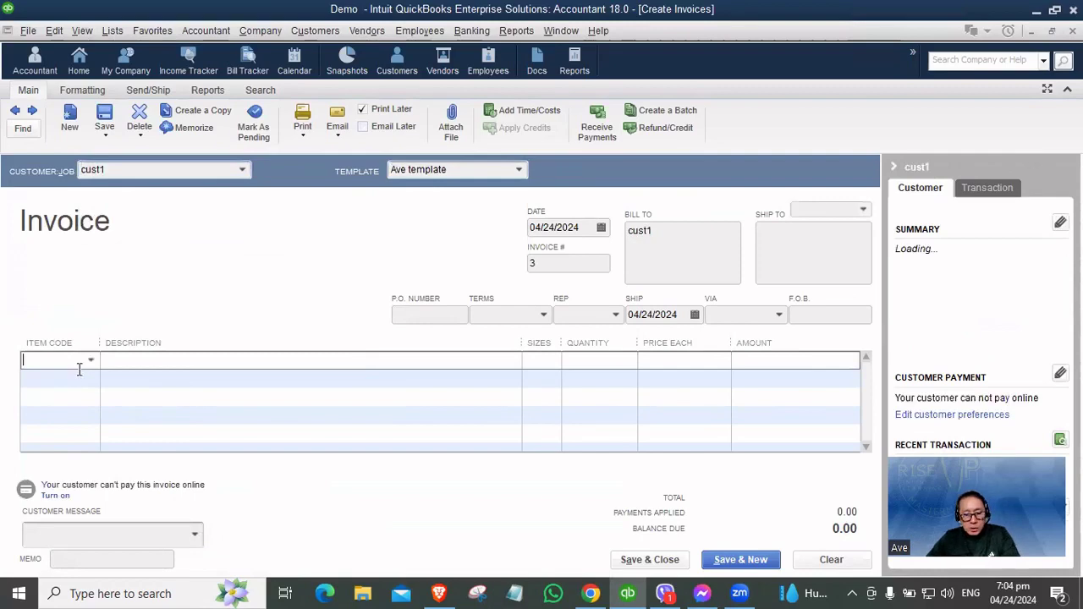
text(i)
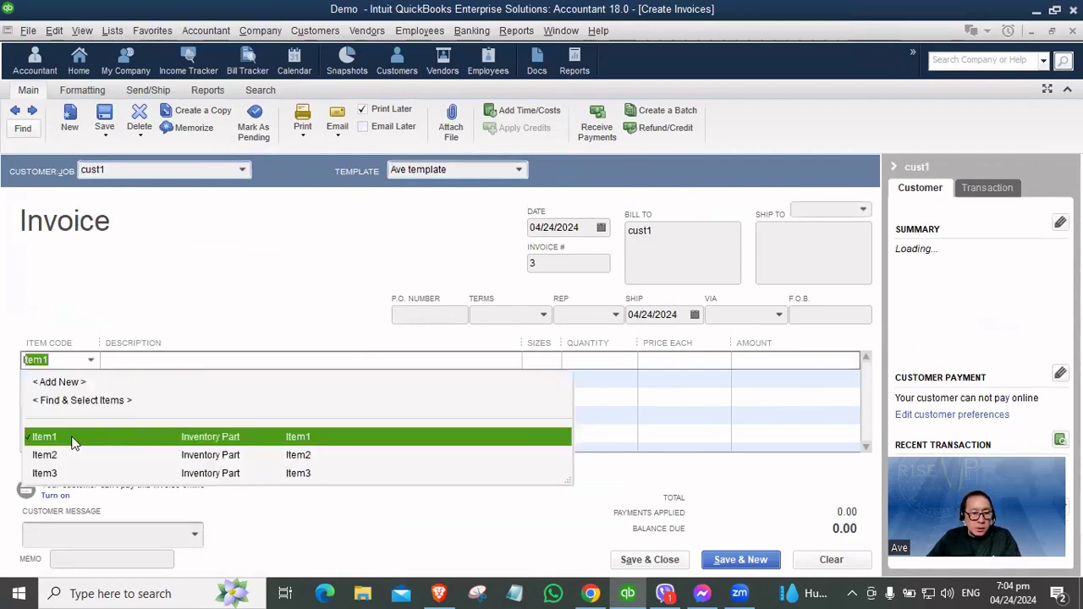
click(73, 442)
click(73, 382)
text(i)
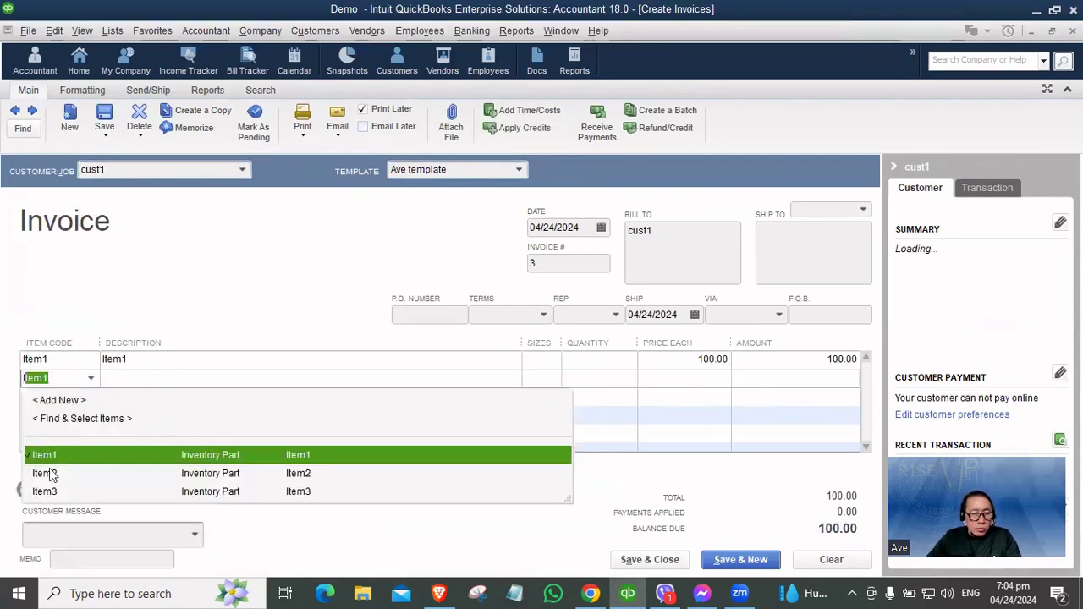
click(49, 473)
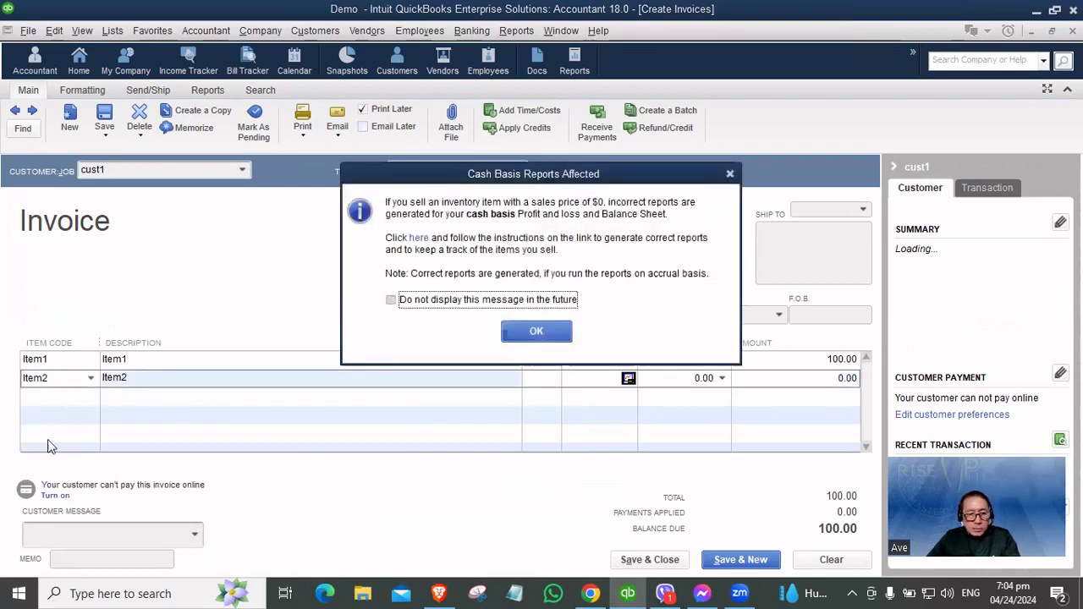
click(538, 336)
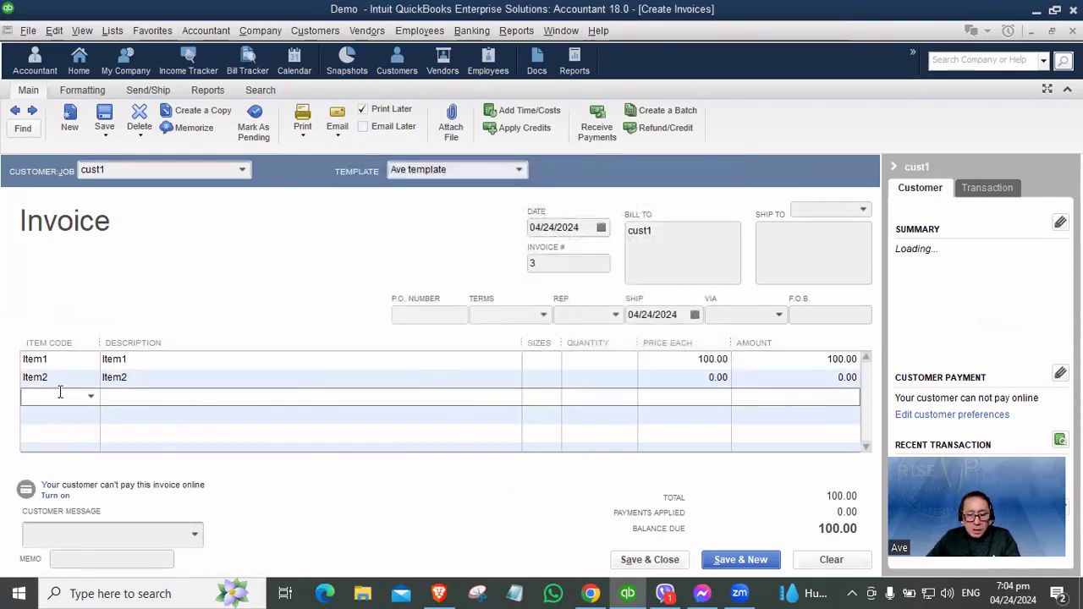
text(Item3)
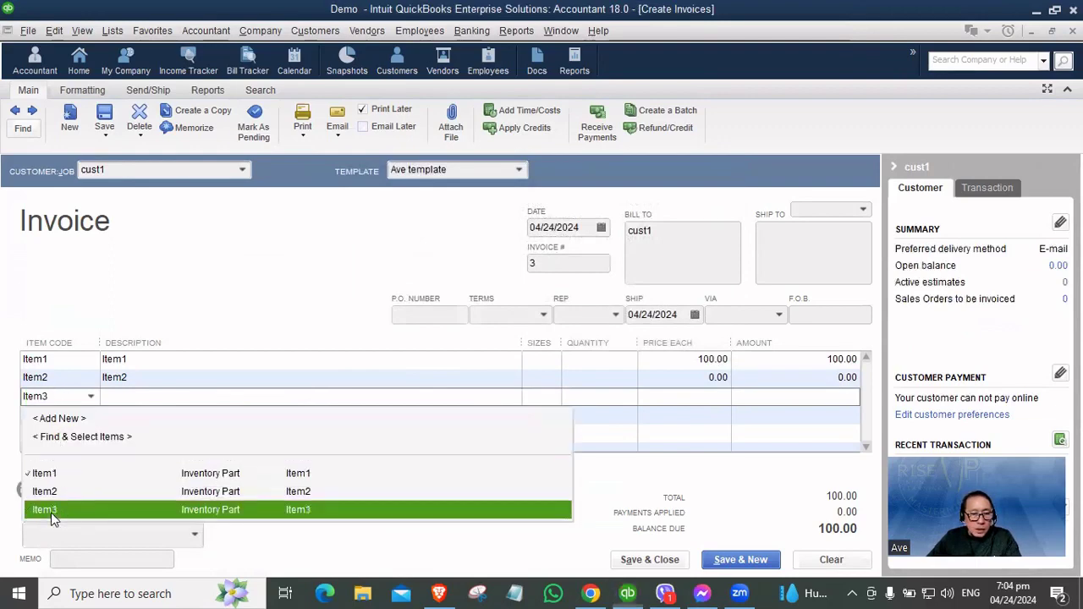
click(55, 511)
drag(522, 344, 354, 364)
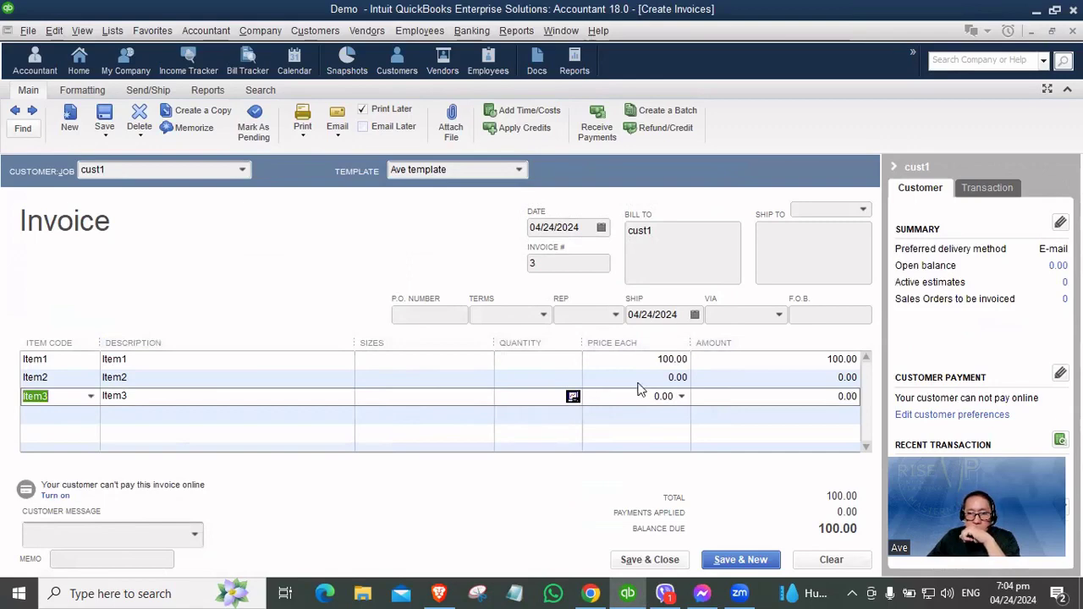
click(387, 360)
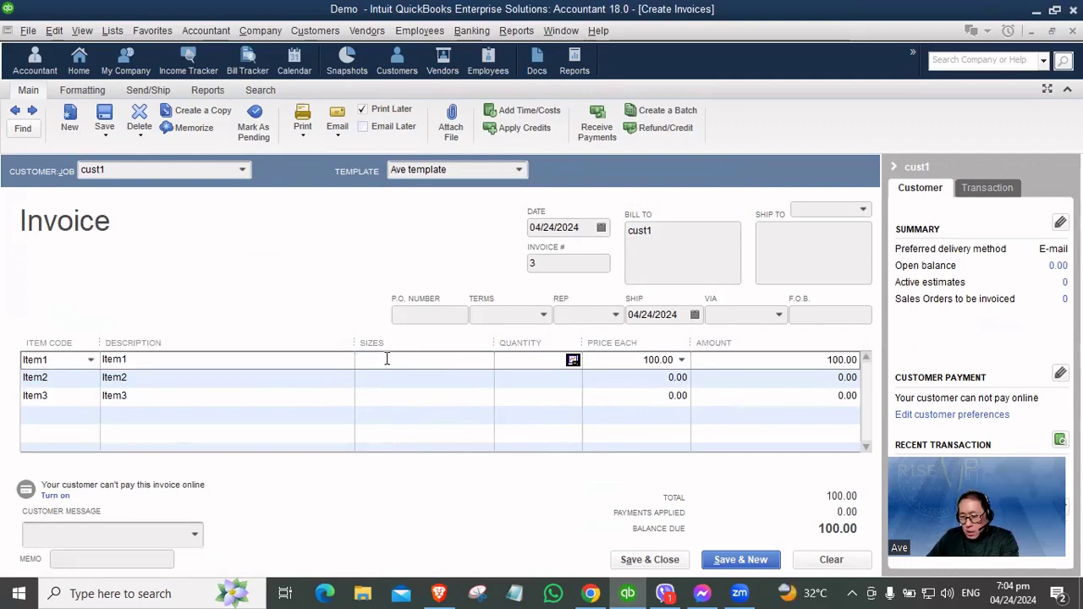
click(395, 380)
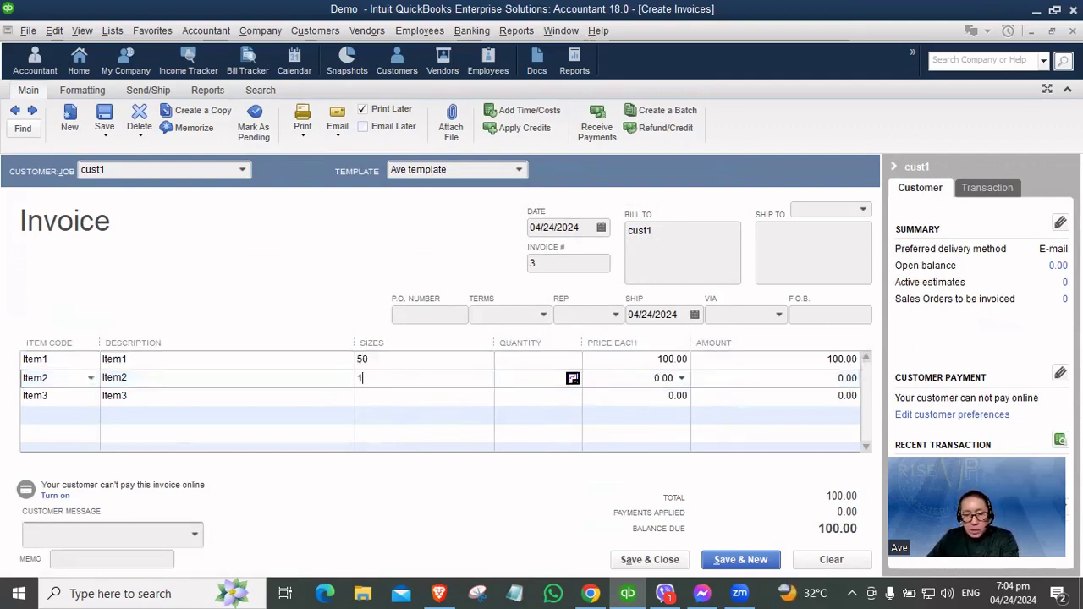
click(391, 394)
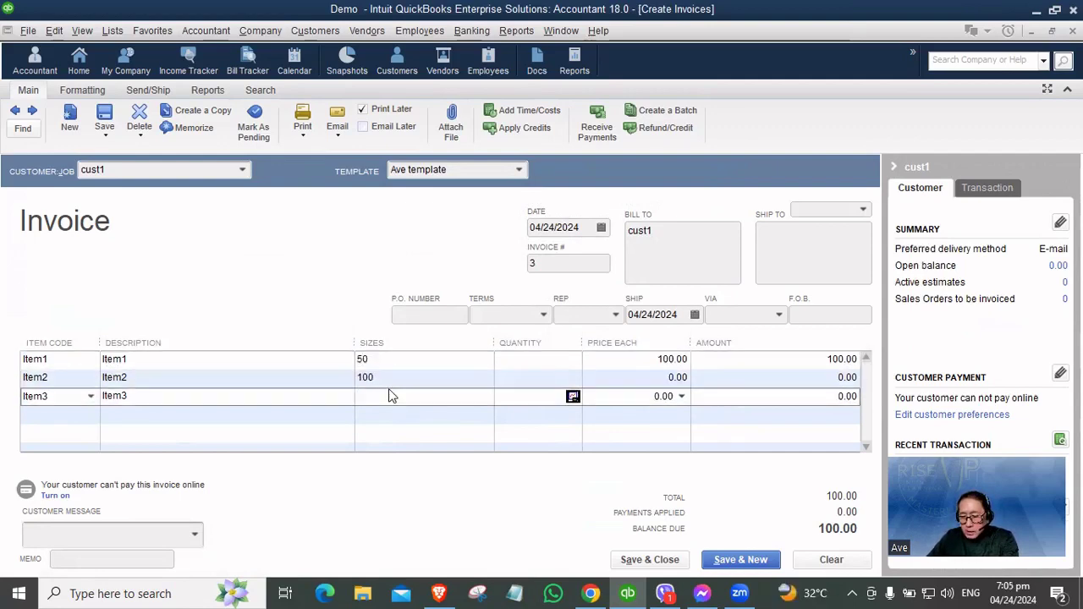
text(75)
- Set the sizes on the invoice lines to S for Item1, M for Item2 and L for Item3
click(362, 359)
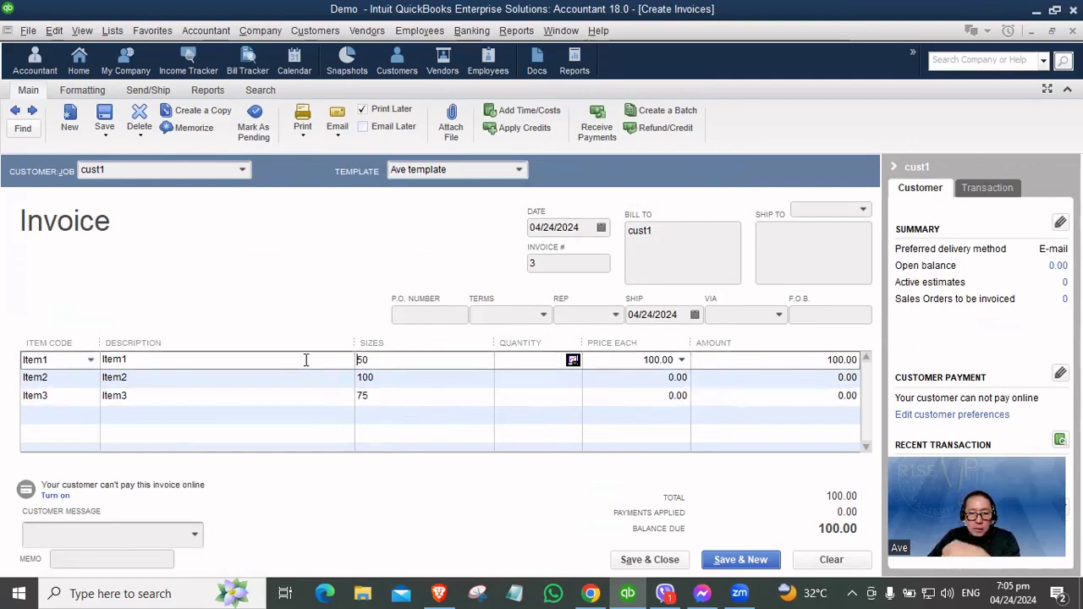
drag(377, 361, 318, 361)
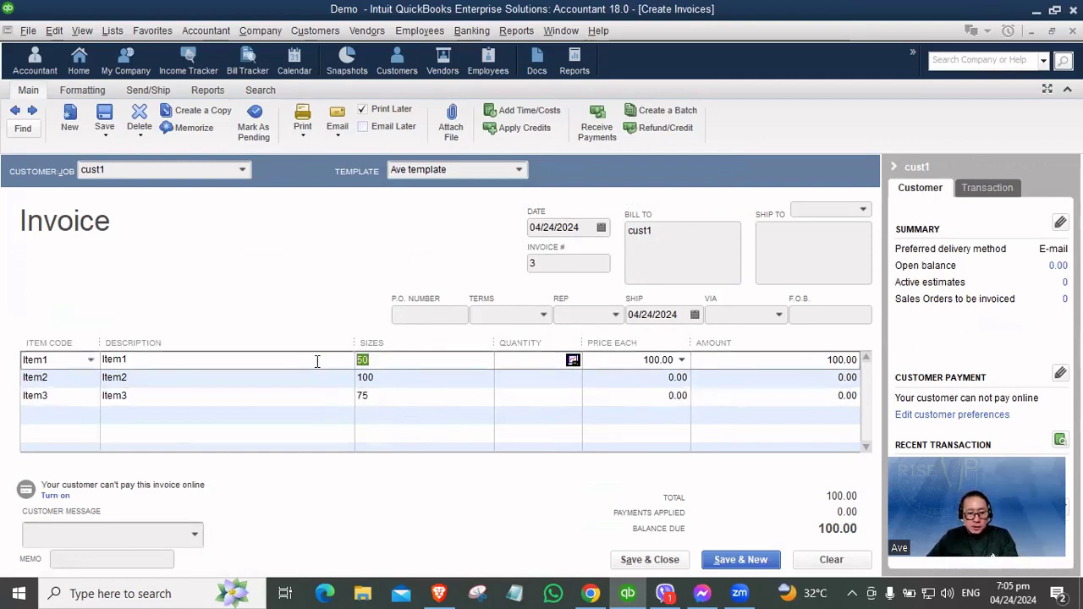
text(S)
click(359, 378)
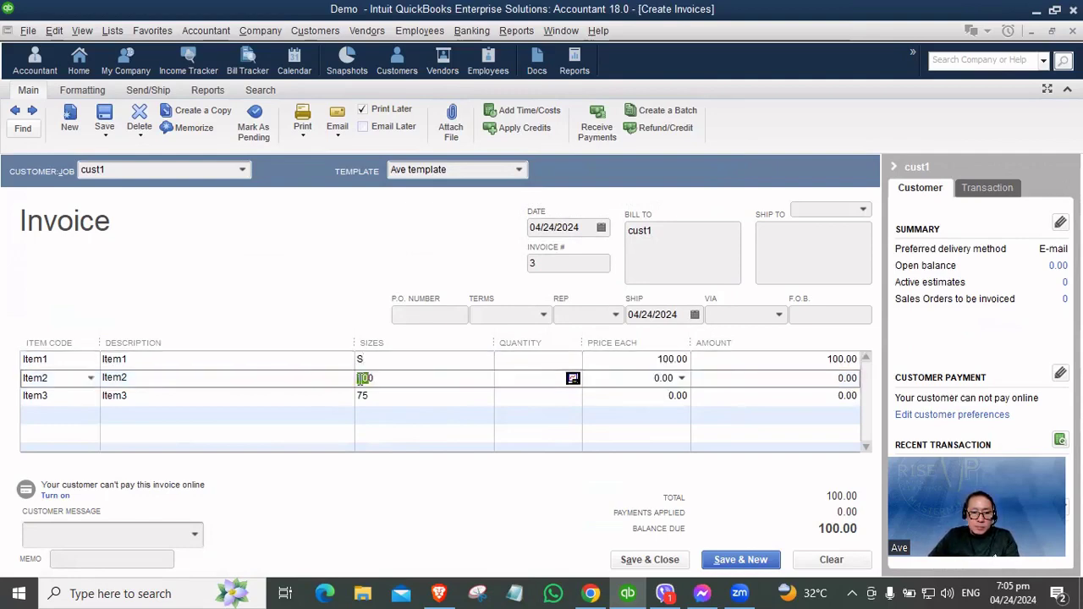
drag(354, 380, 345, 378)
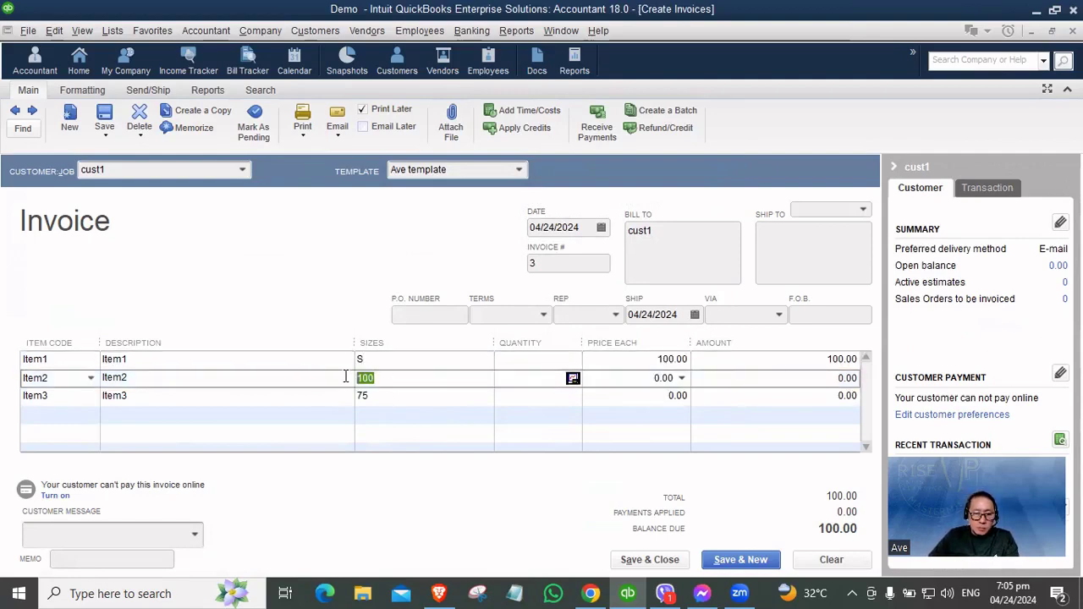
text(M)
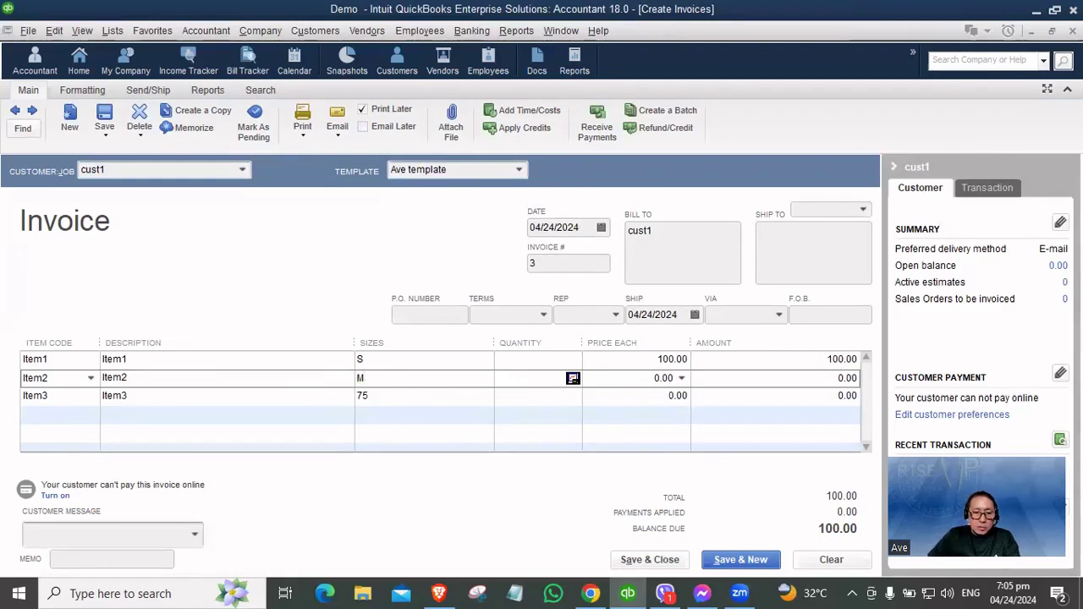
double_click(373, 391)
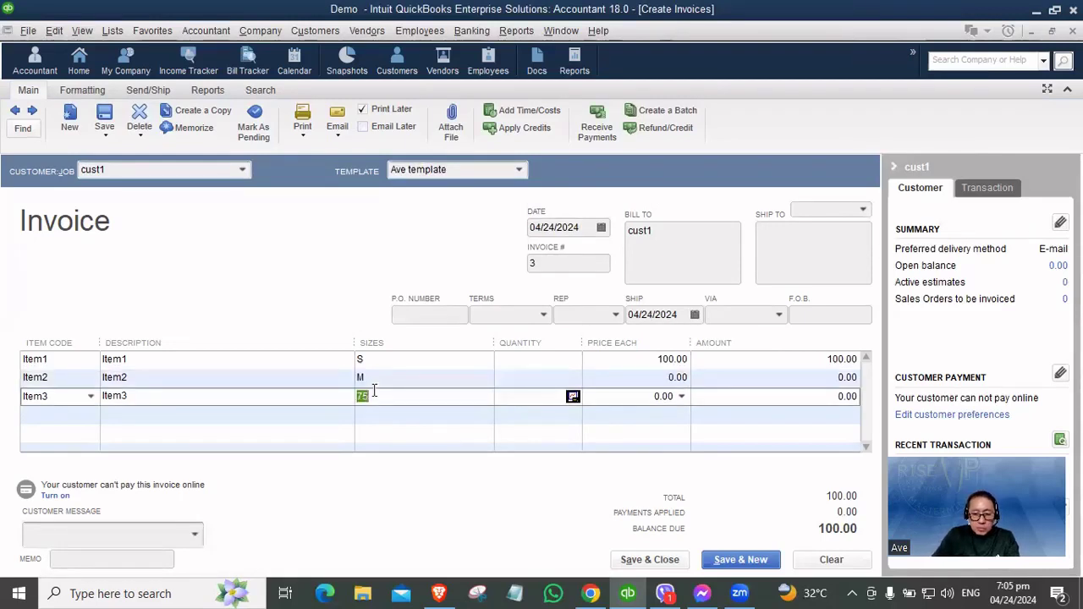
text(L)
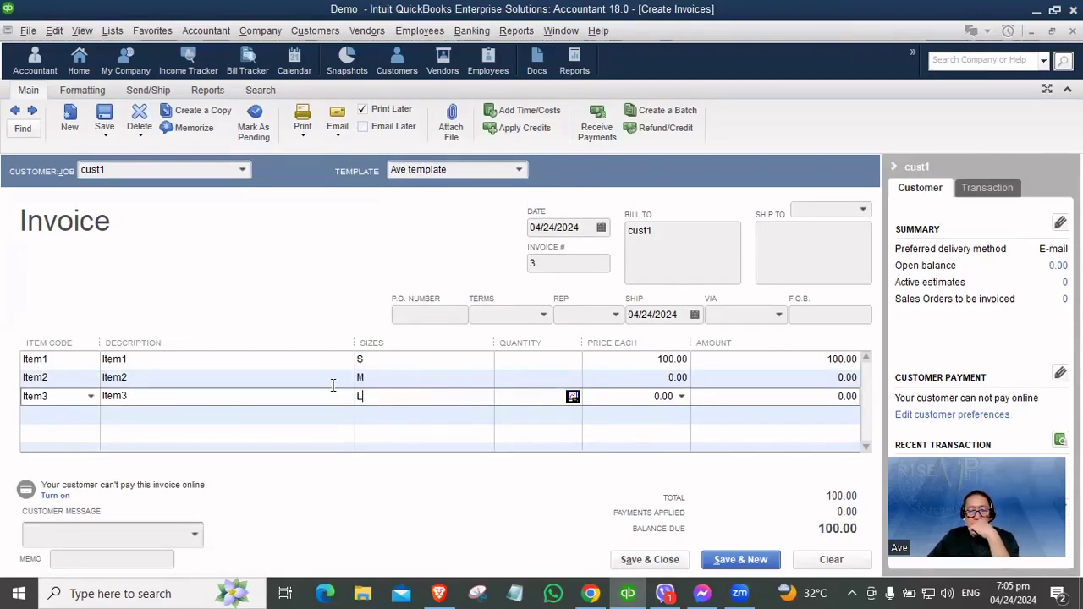
click(425, 415)
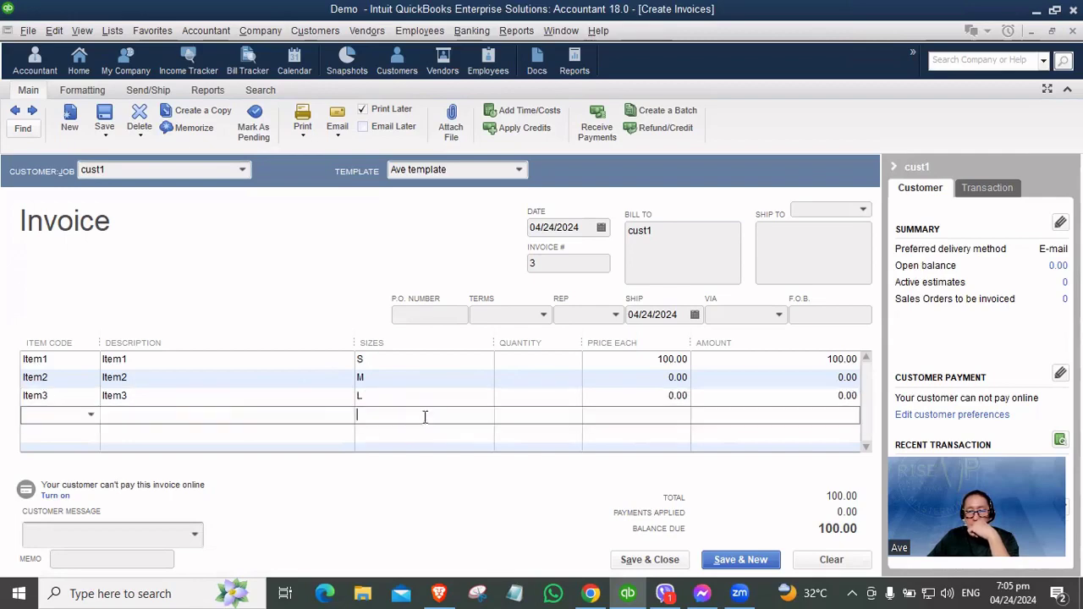
- Enter invoice quantities of 50 for Item1, 100 for Item2 and 75 for Item3
click(535, 361)
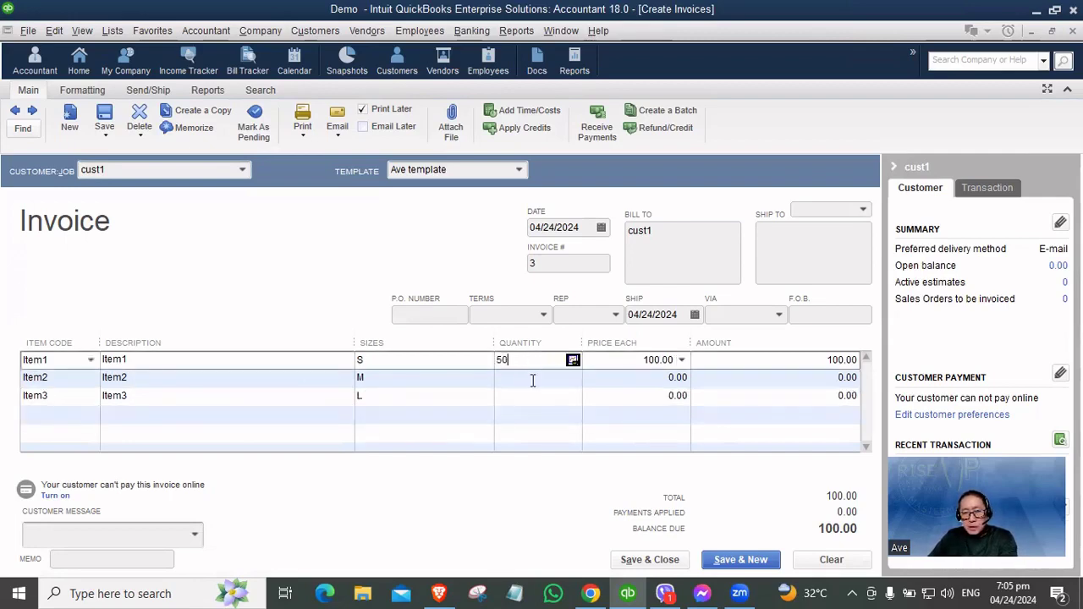
click(528, 378)
text(100)
click(521, 396)
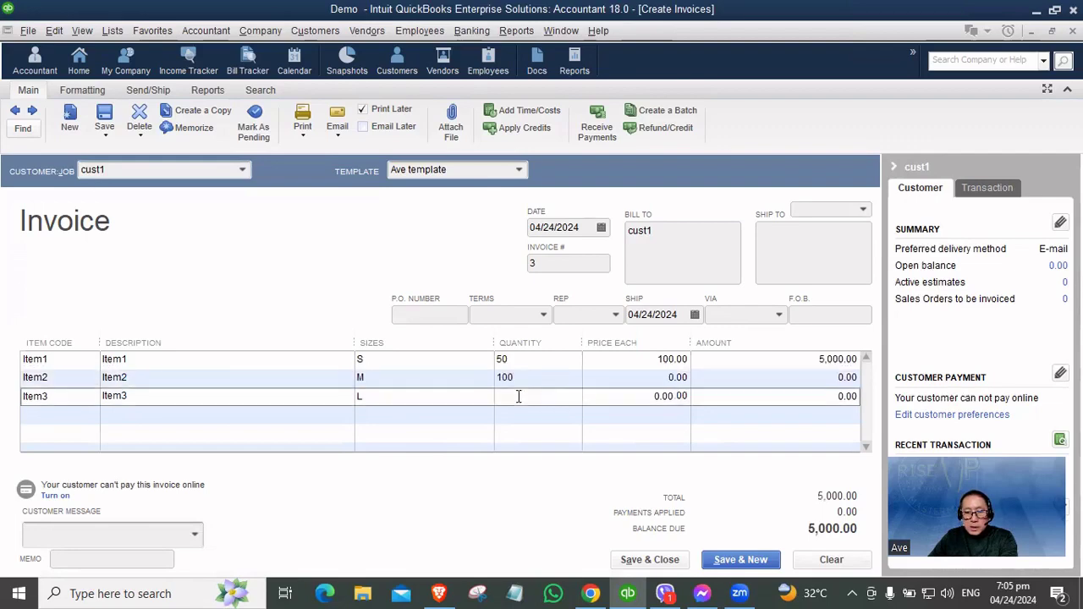
text(75)
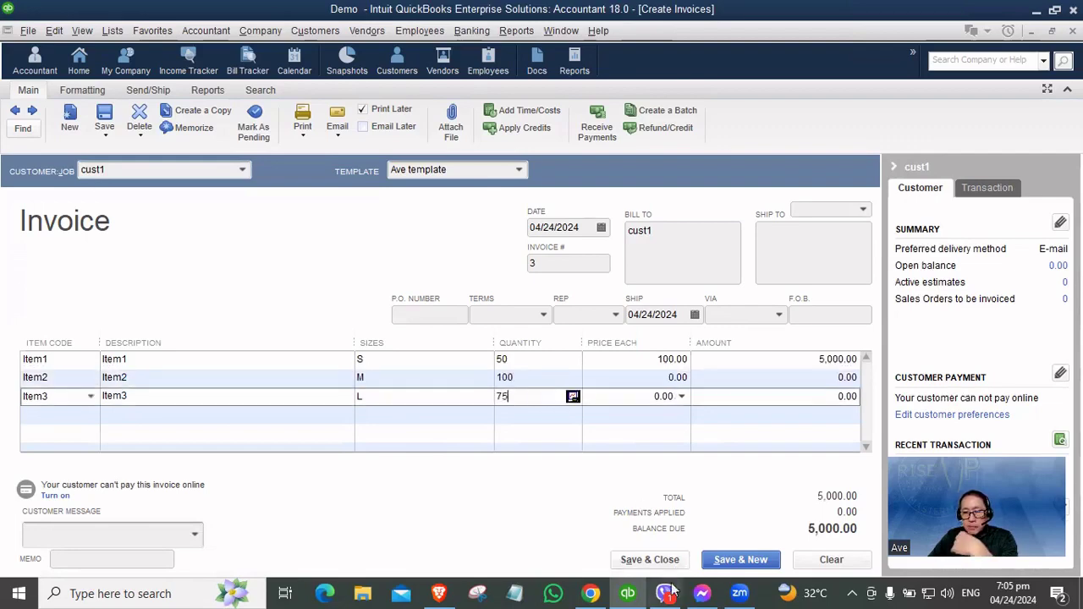
- Set the invoice unit prices to 150 for Item2 and 250 for Item3, and save and close the invoice
click(669, 377)
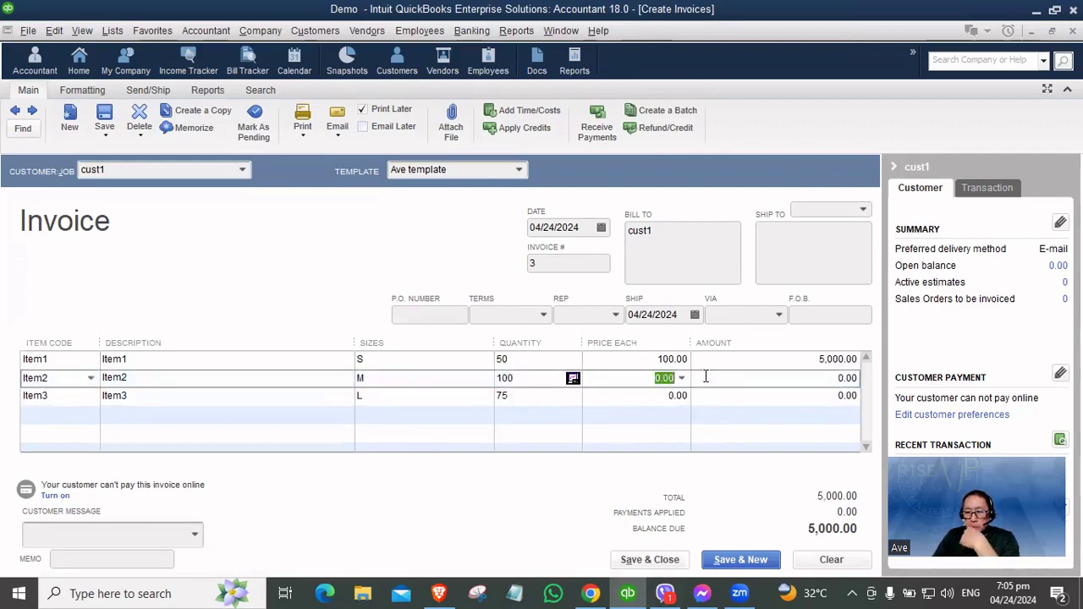
text(150)
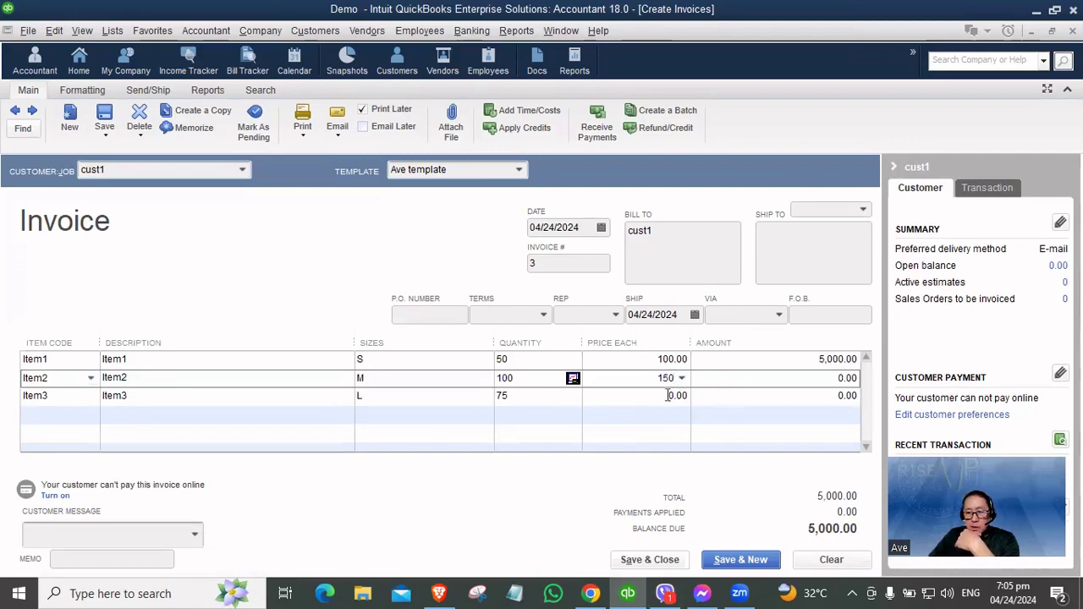
click(668, 395)
click(537, 302)
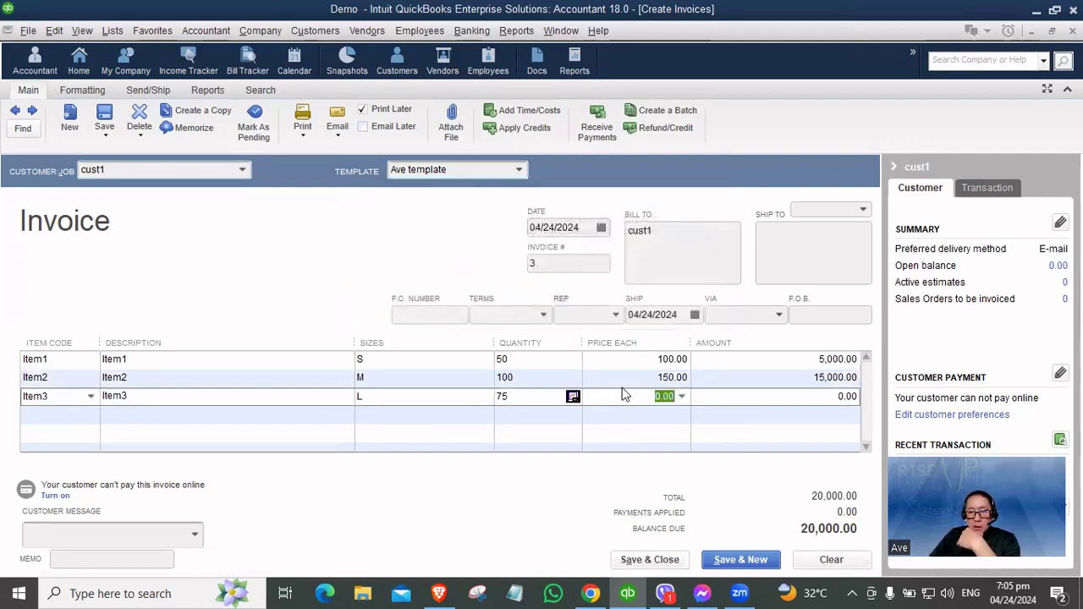
text(250)
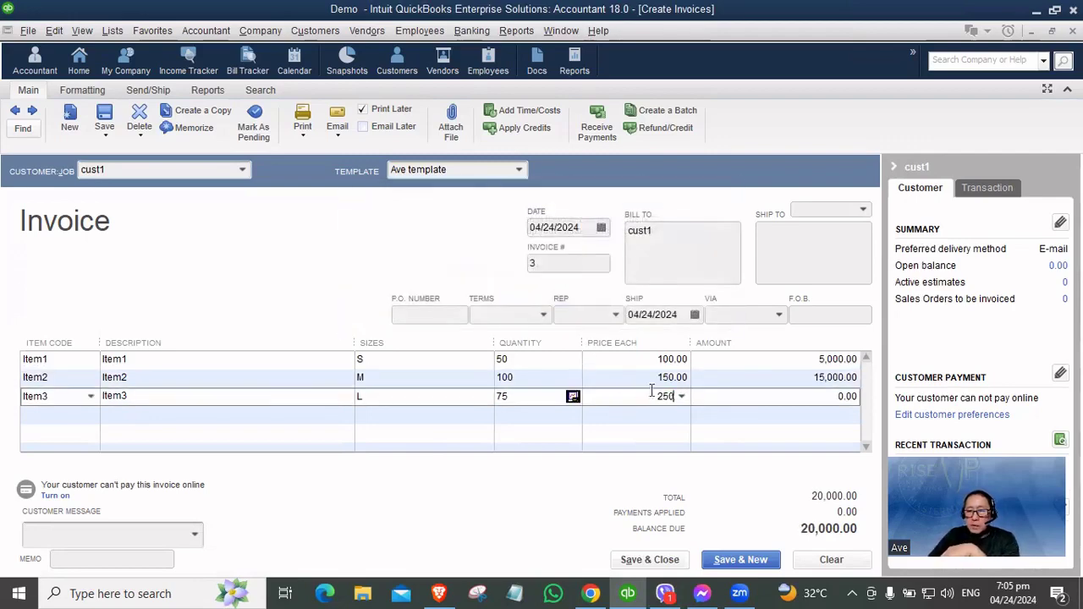
click(778, 418)
click(648, 560)
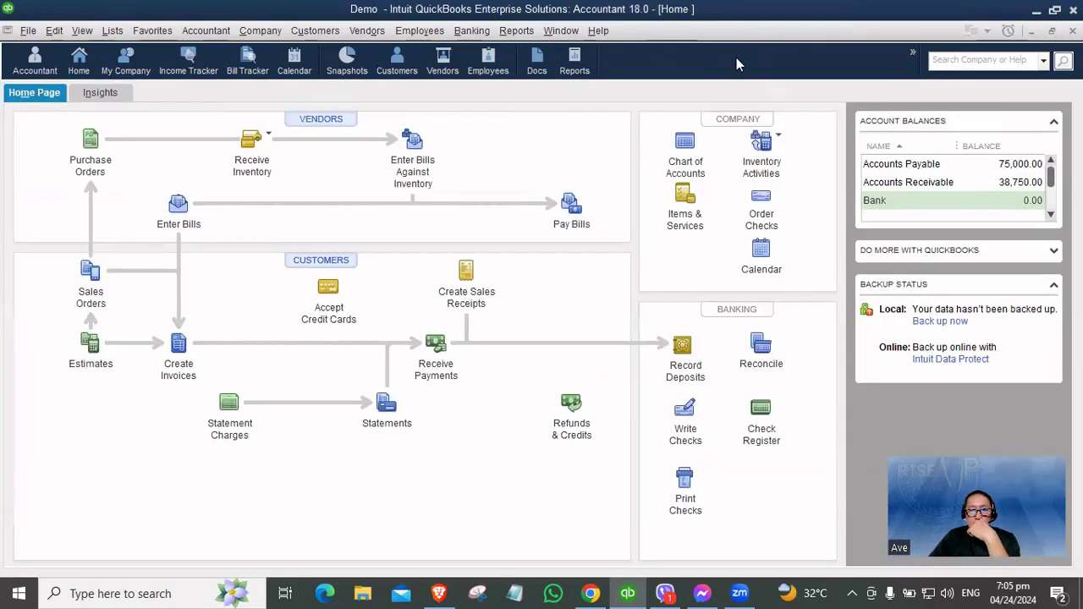
- Open the Sales by Item Detail report
click(517, 30)
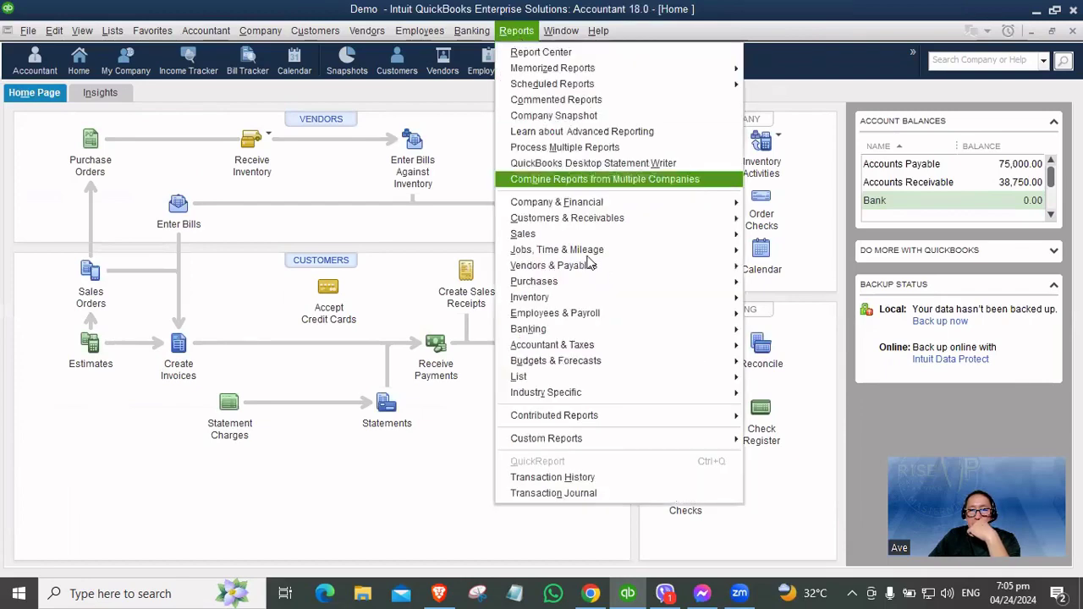
mouse_move(580, 236)
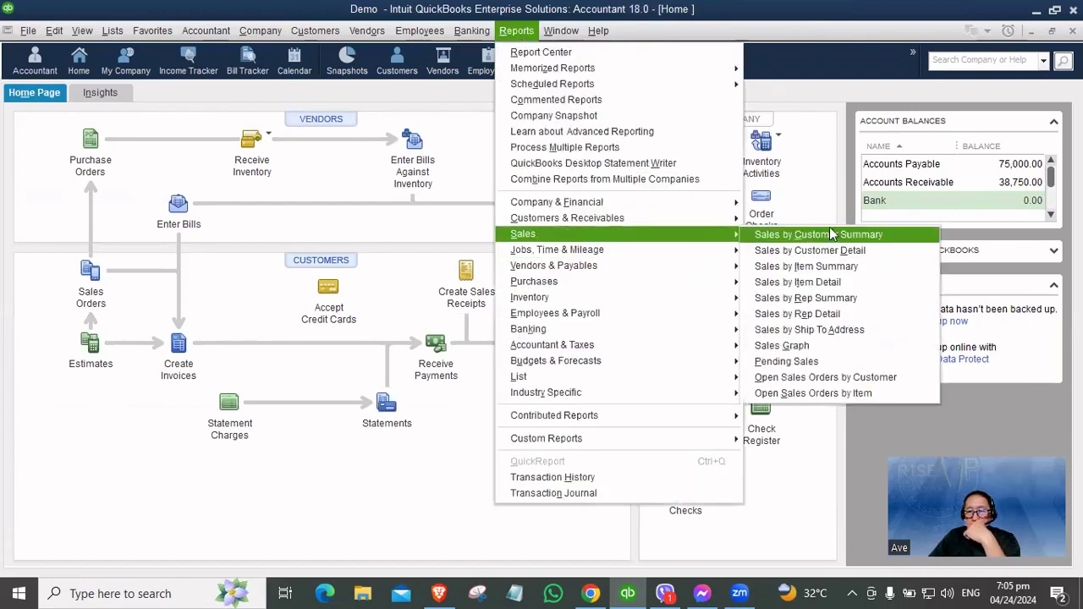
click(838, 283)
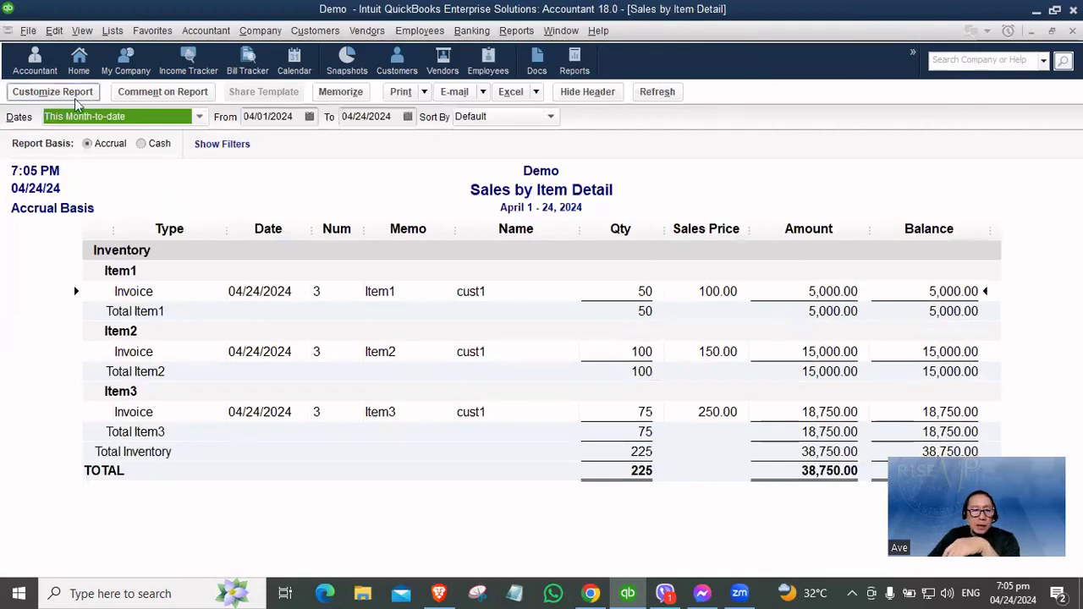
- Customize the Sales by Item Detail report to include the Sizes column
click(52, 93)
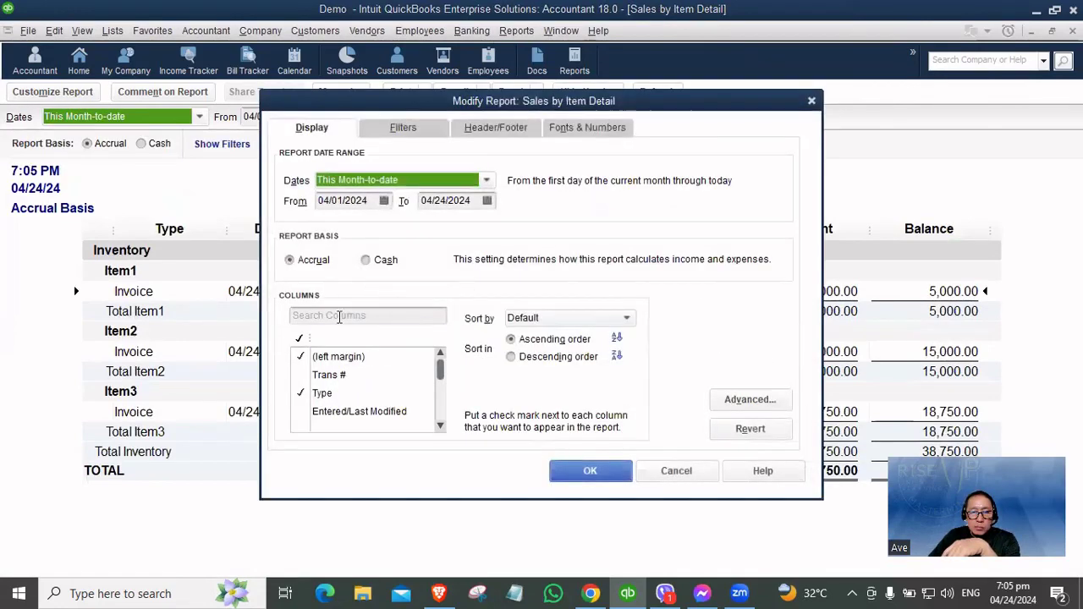
click(340, 315)
text(s)
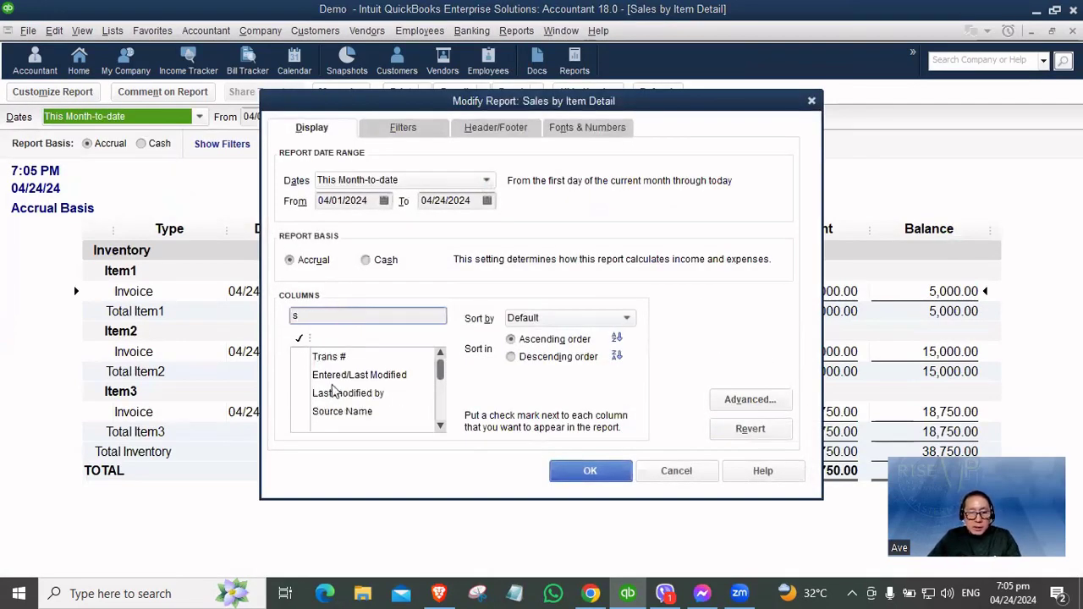
text(i)
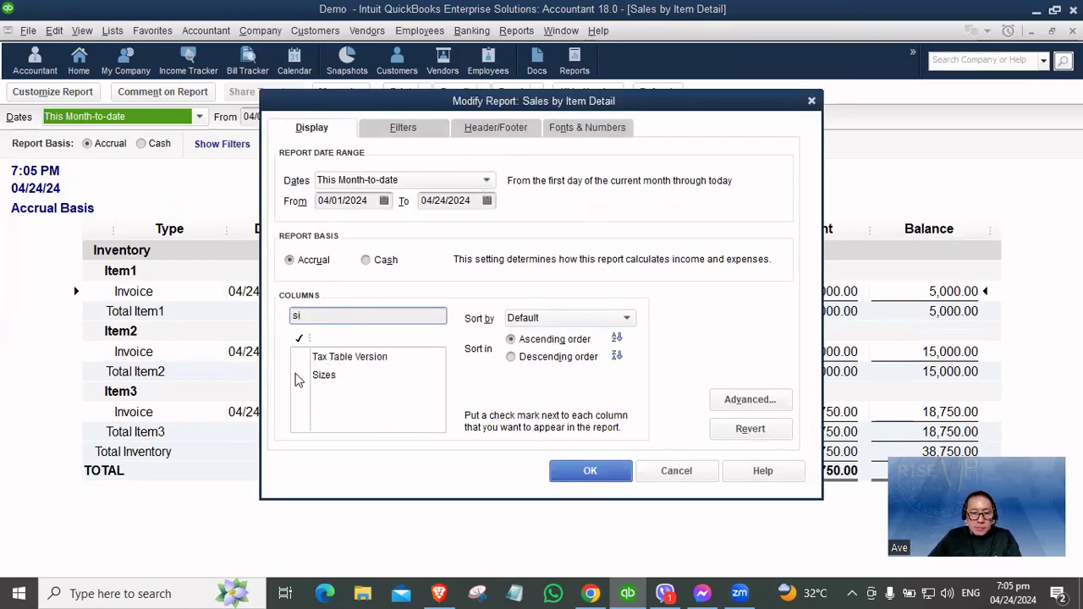
click(298, 375)
click(578, 474)
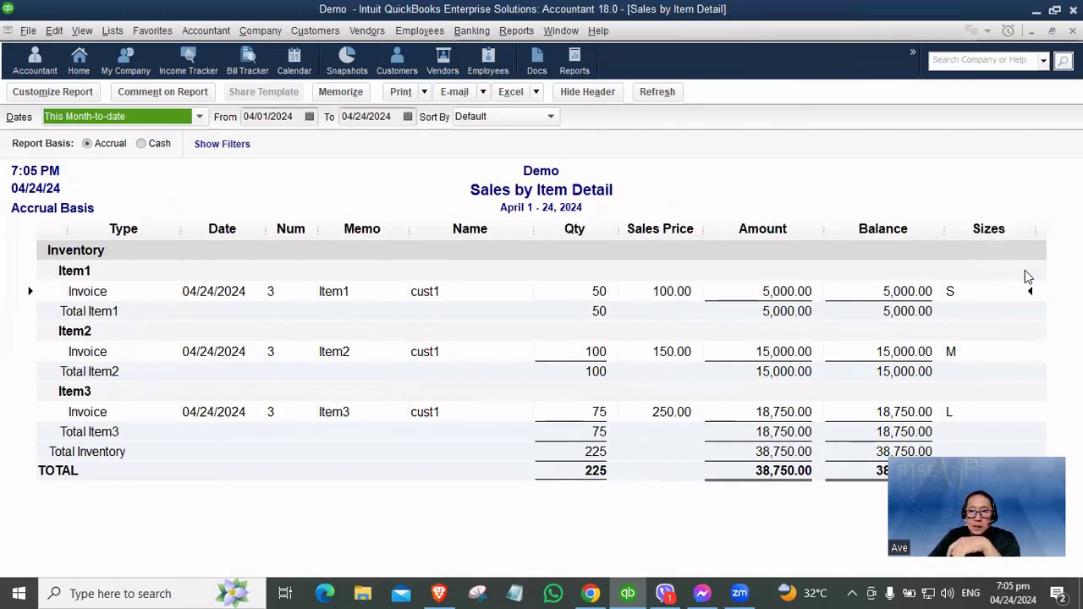
- Move the report's Sizes column between Name and Qty, and close the report
drag(990, 230, 542, 234)
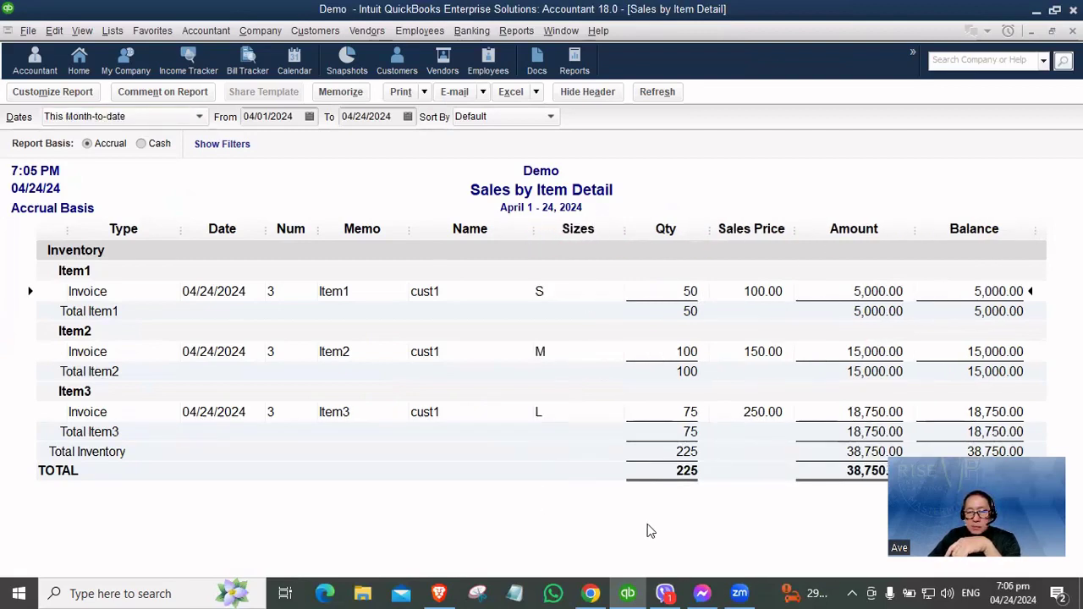
click(1072, 31)
click(534, 300)
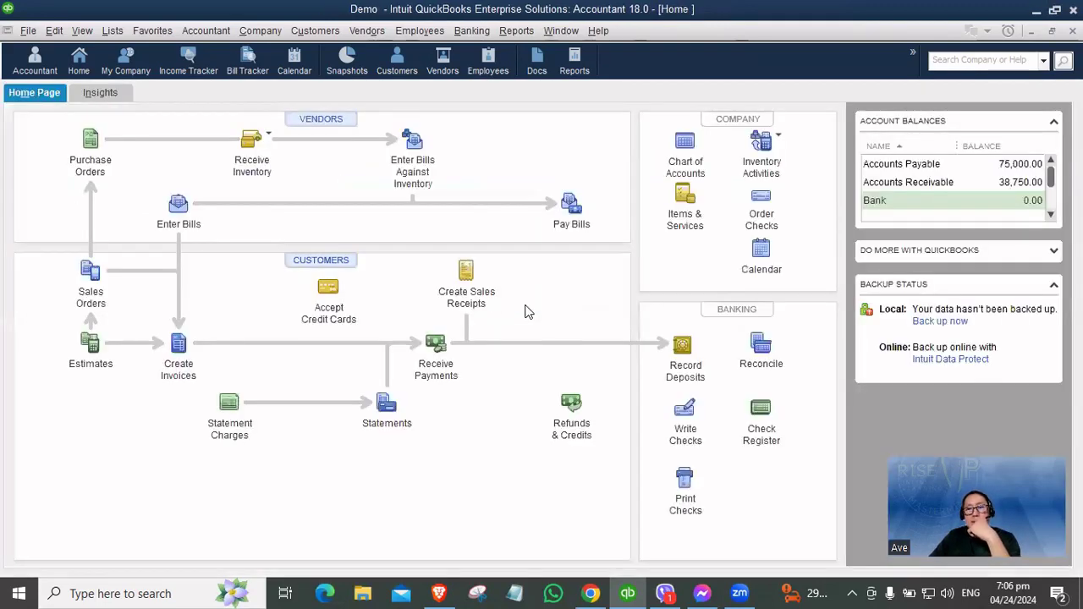